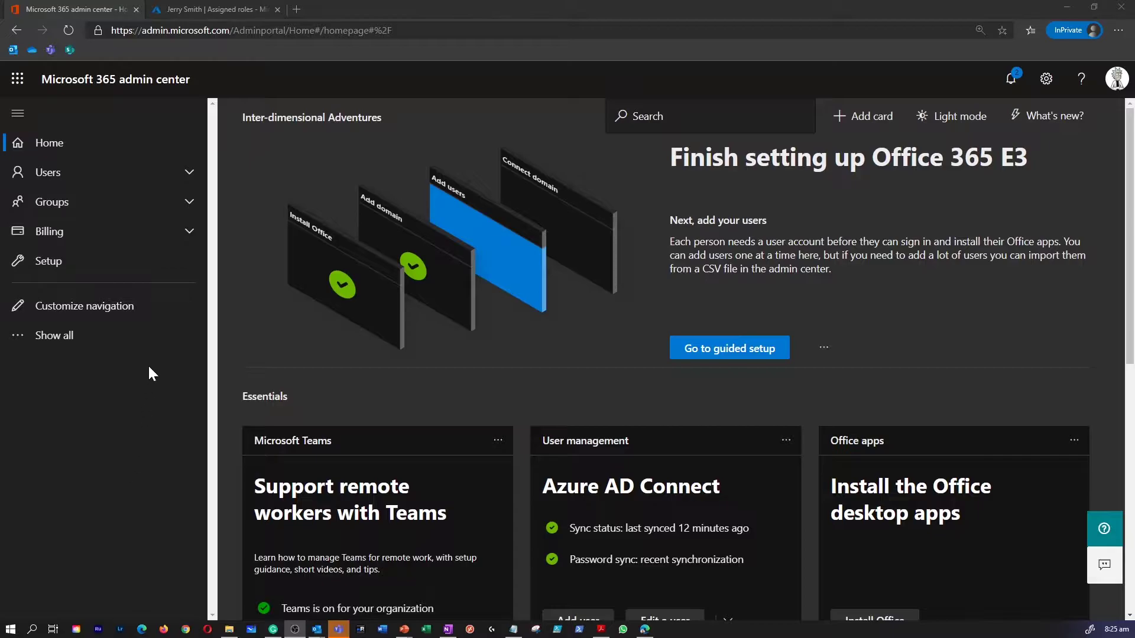
Expand the full admin navigation list and scroll down to the Admin centers section
left_click(59, 334)
scroll(77, 408, "down", 3)
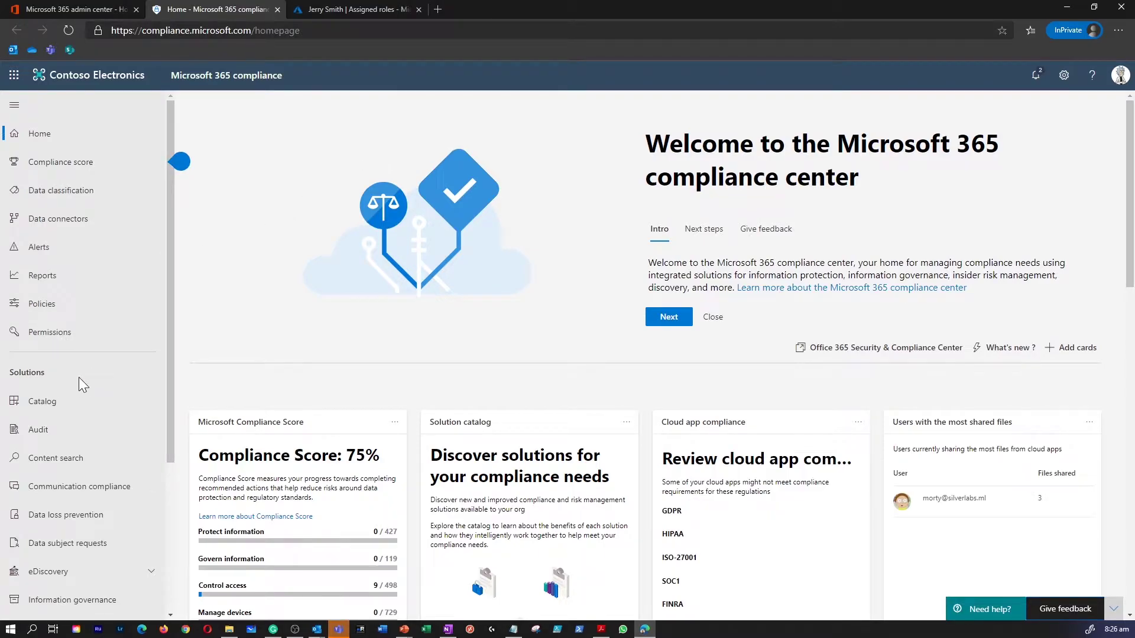
Scroll the compliance center navigation and go to Information protection's Labels list
scroll(79, 383, "down", 3)
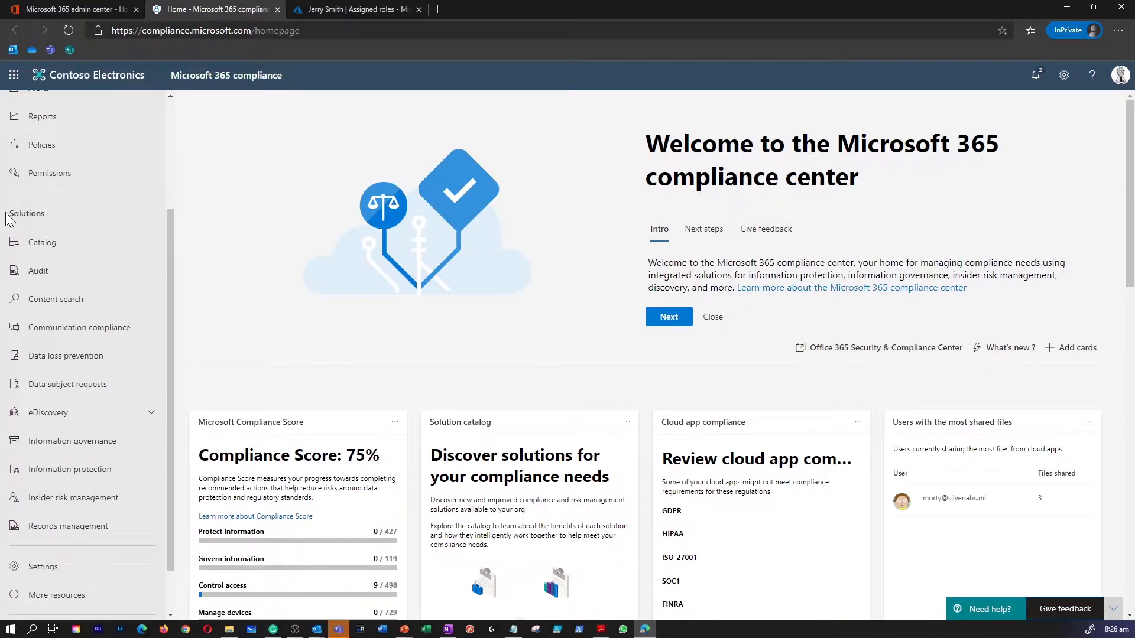
left_click(82, 479)
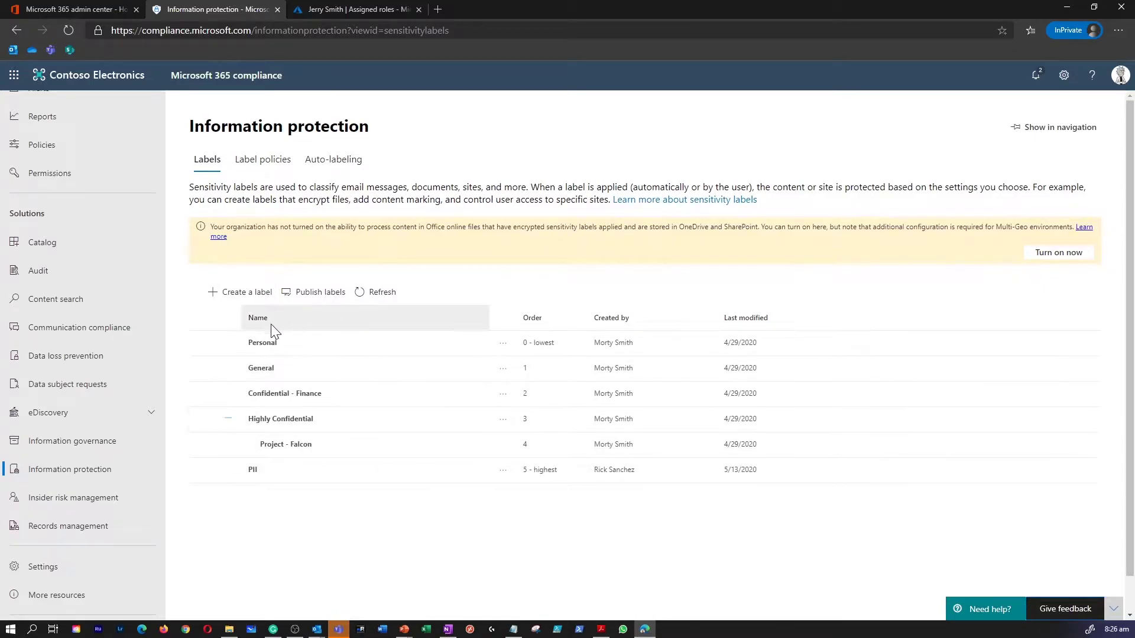
Begin a sensitivity label named 'Name', keeping encryption at None, through to content marking
left_click(246, 295)
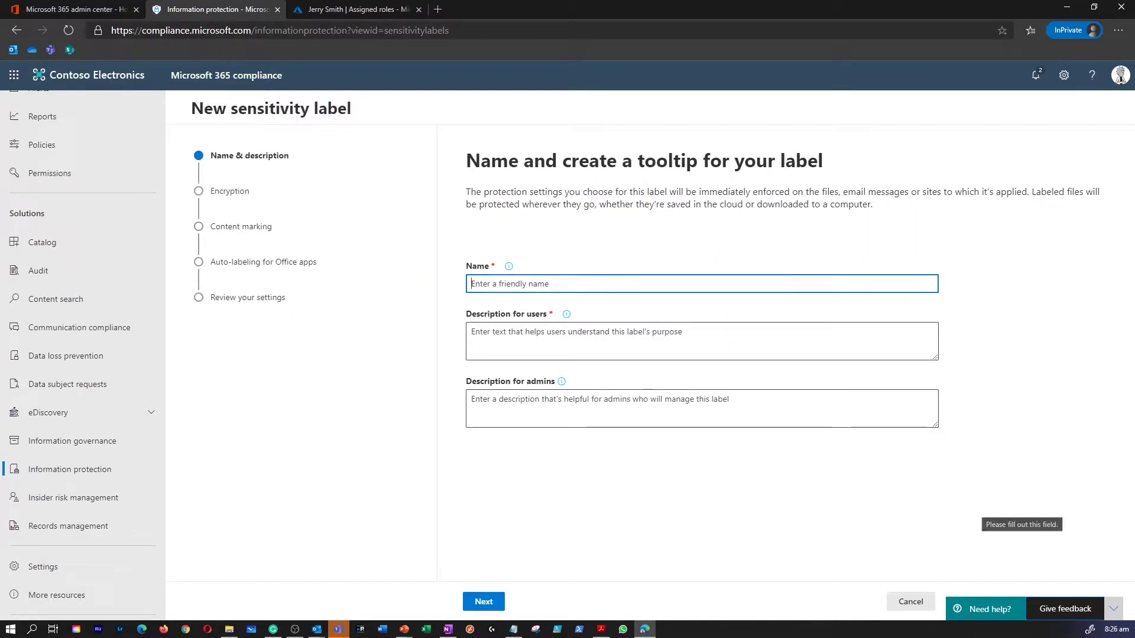
type("Name")
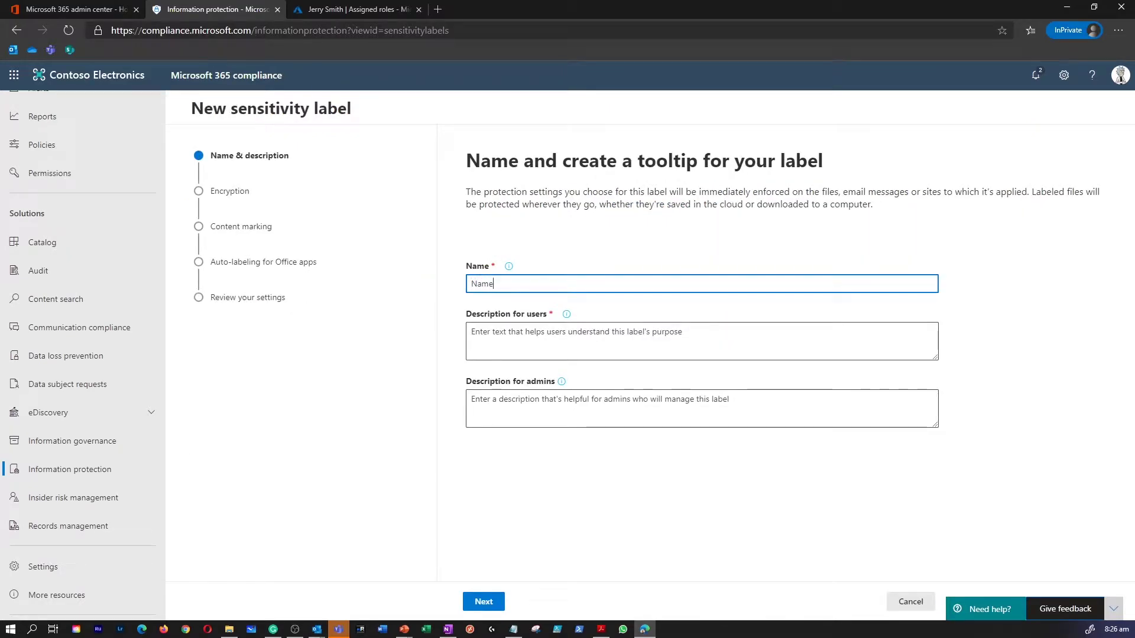
key("Tab")
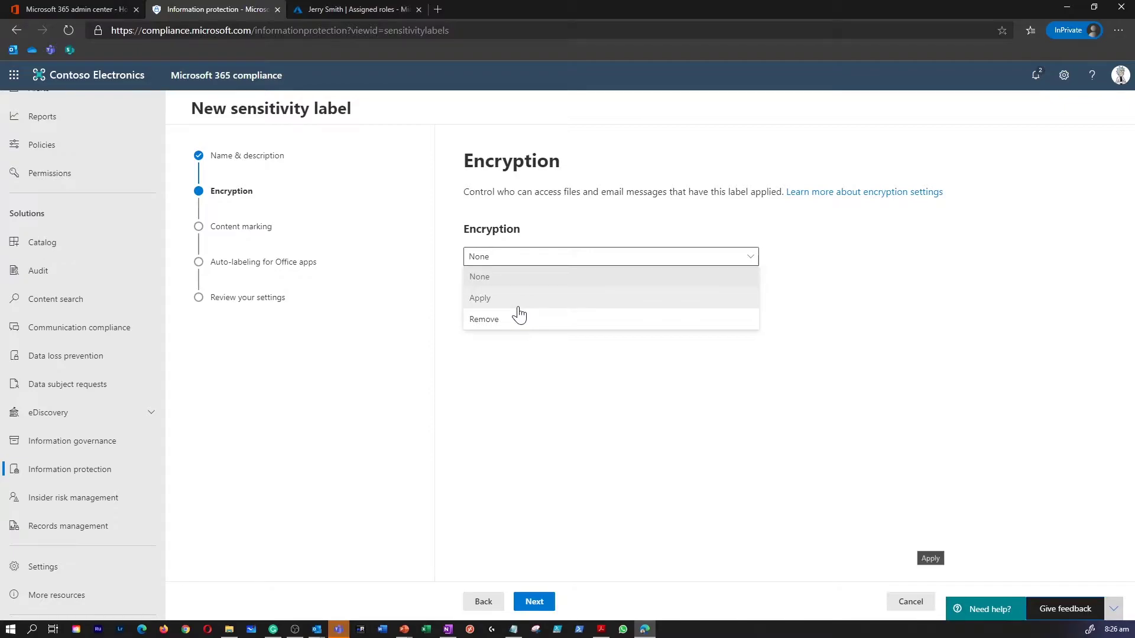
left_click(504, 281)
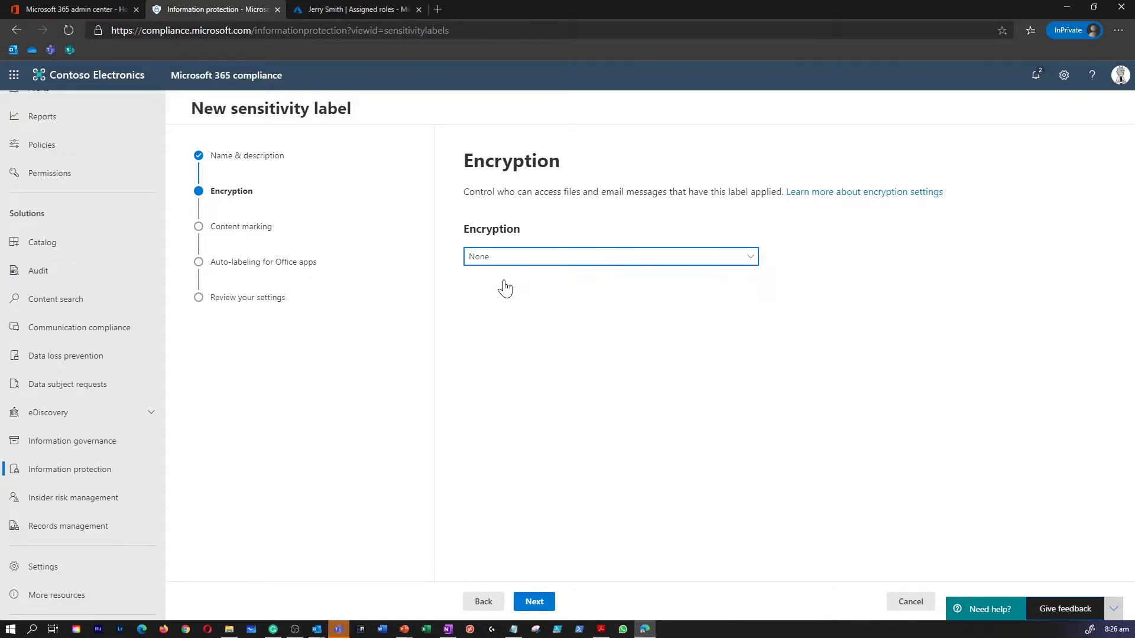
left_click(540, 601)
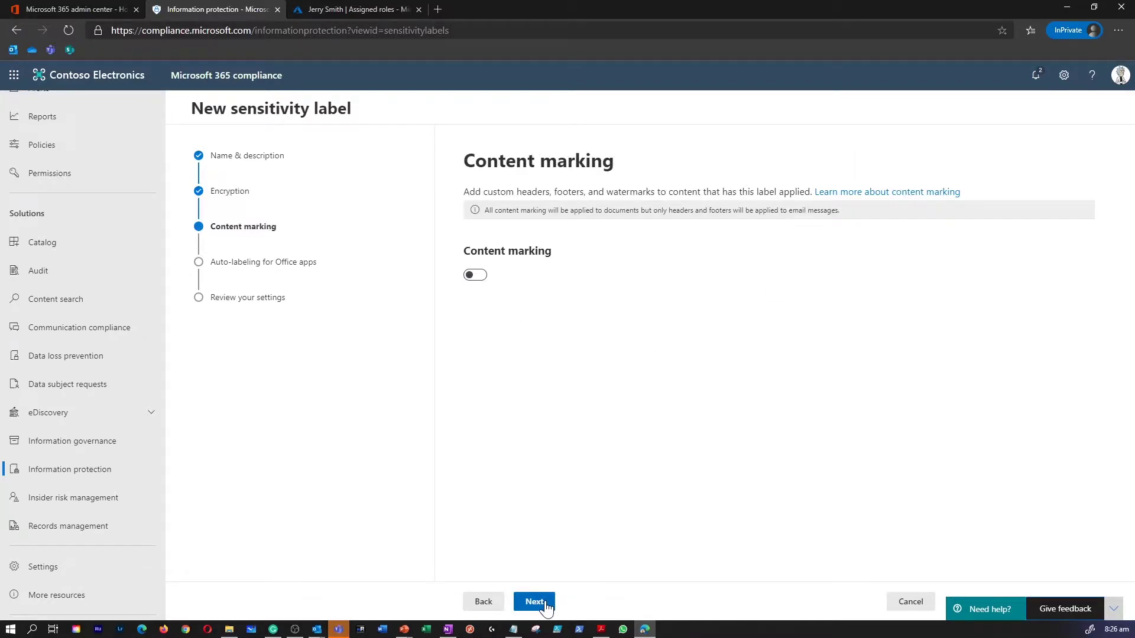
Enable content marking with watermark, header and footer, saving the watermark text 'sample'
left_click(476, 276)
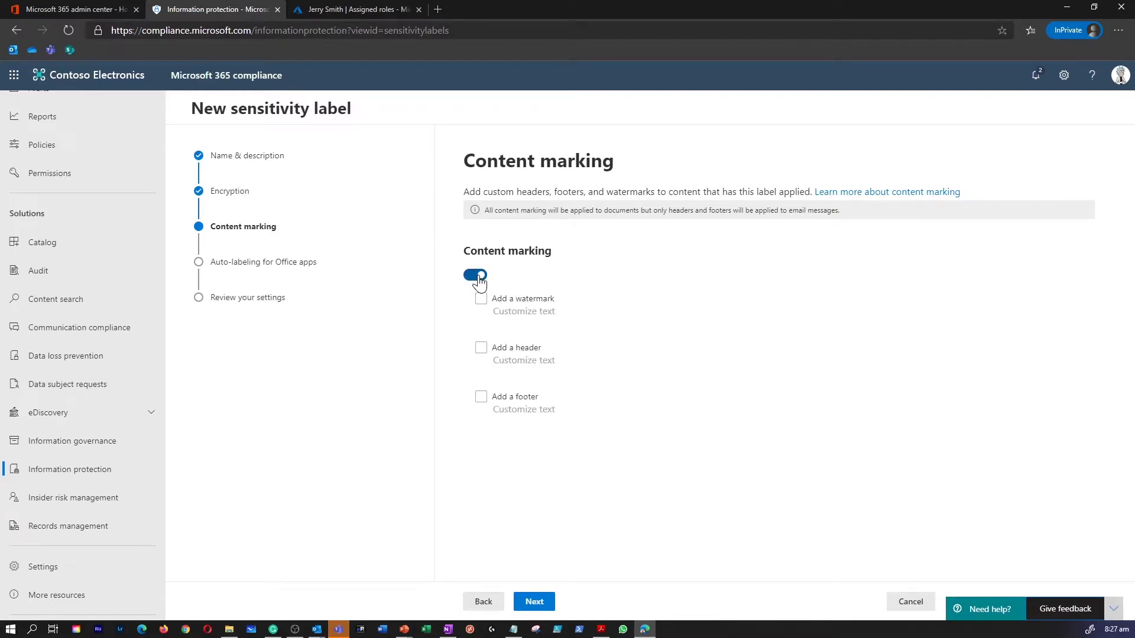
left_click(480, 299)
left_click(481, 348)
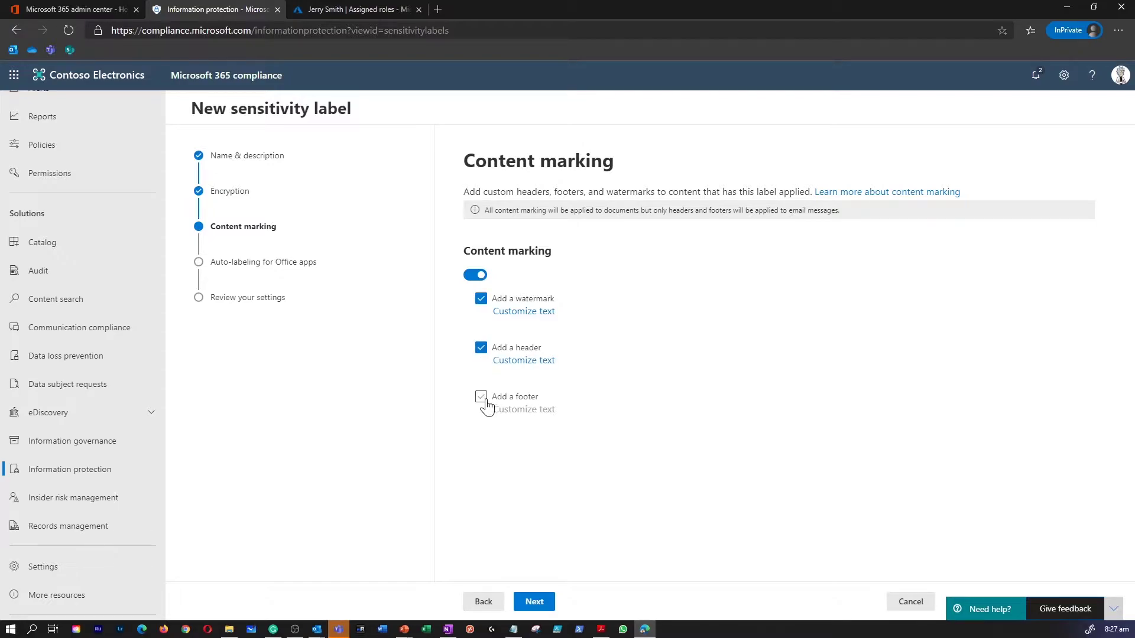
left_click(494, 397)
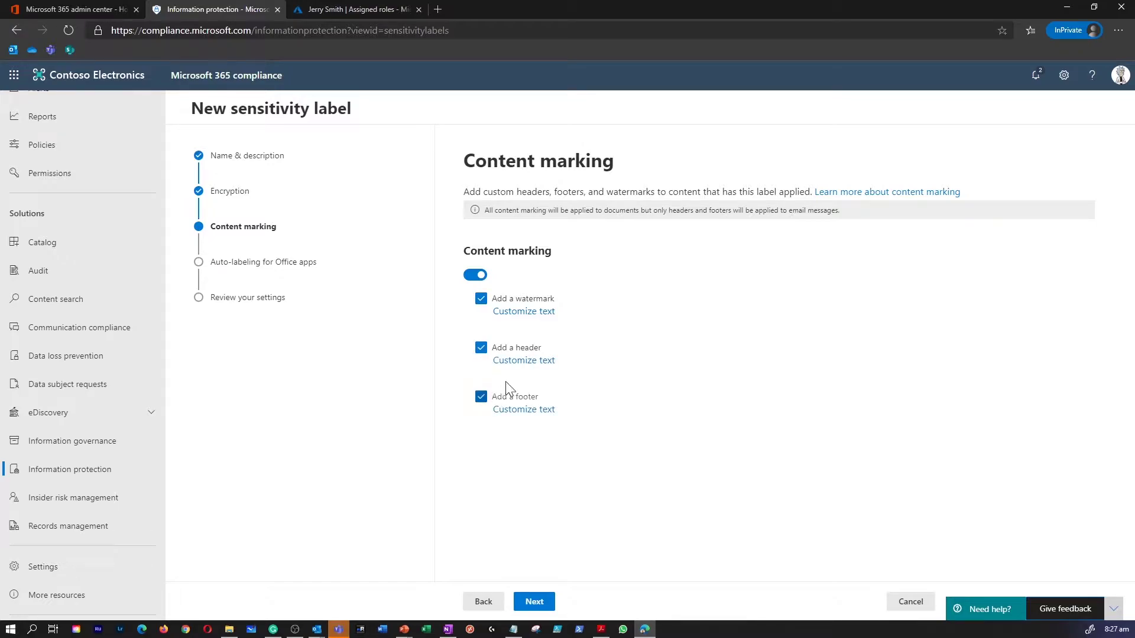
left_click(538, 313)
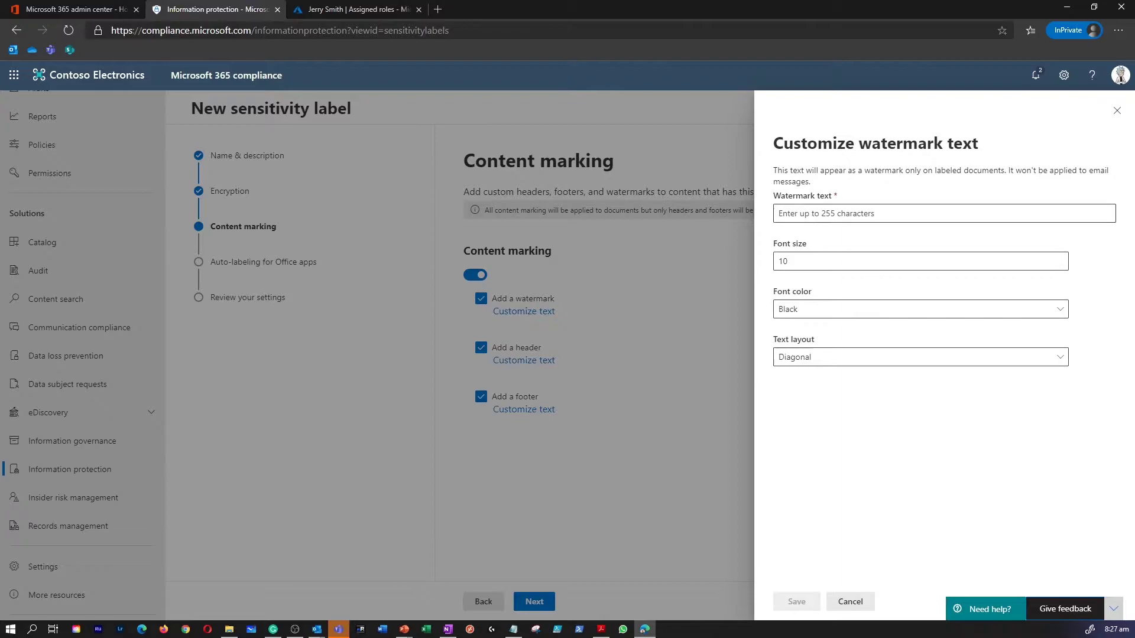
left_click(812, 214)
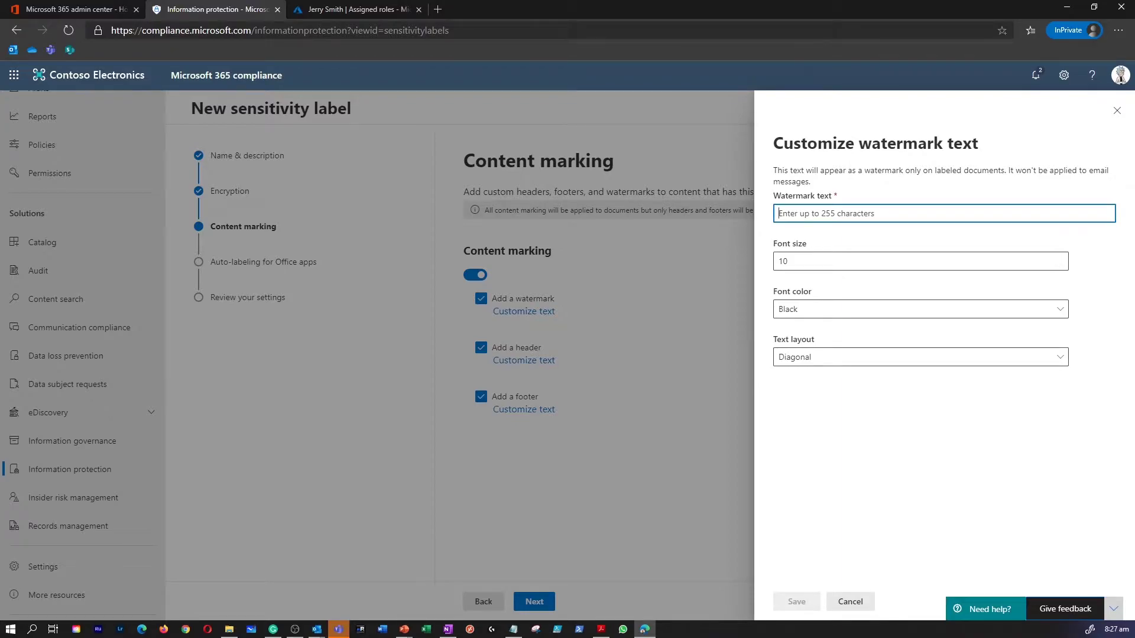
type("sample")
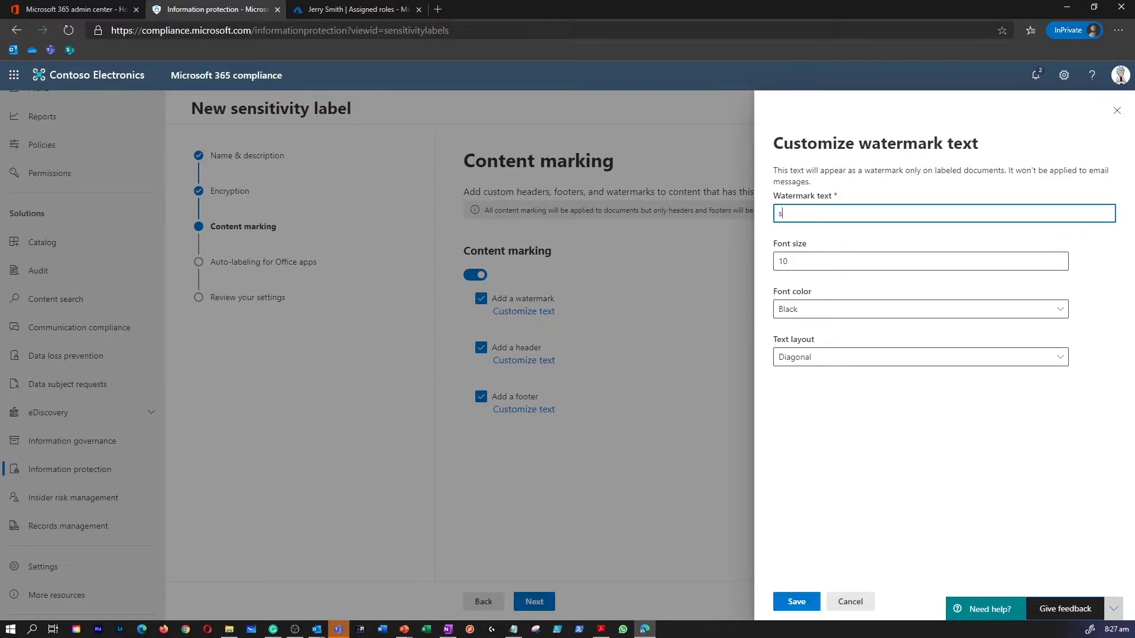
left_click(796, 601)
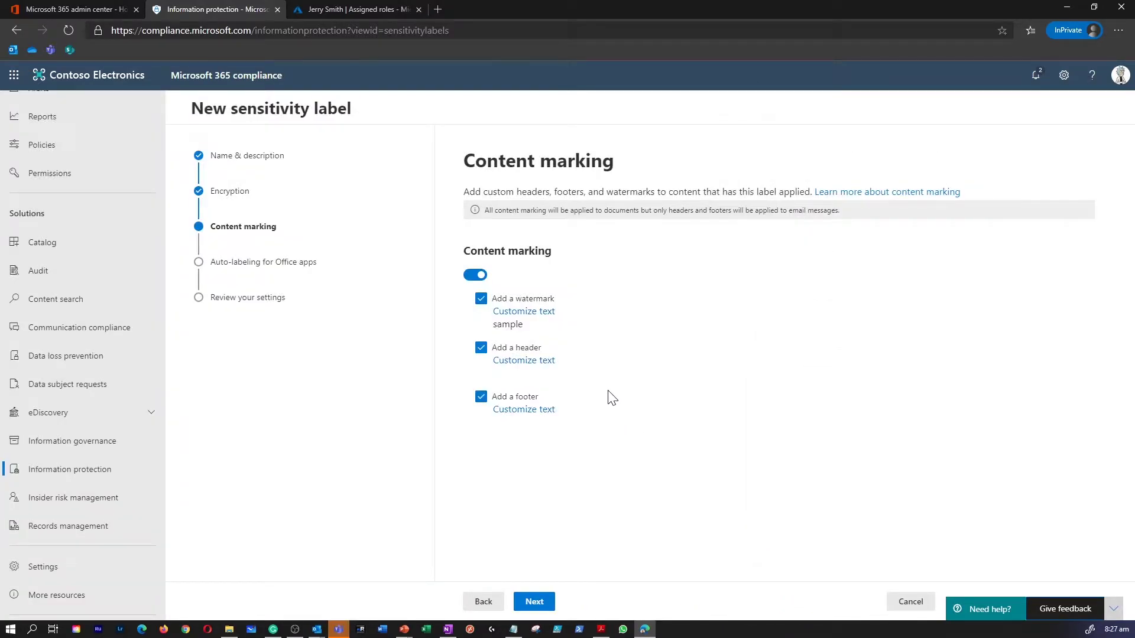
Review the watermark settings, keeping Black font colour and Diagonal text layout
left_click(523, 311)
left_click(797, 315)
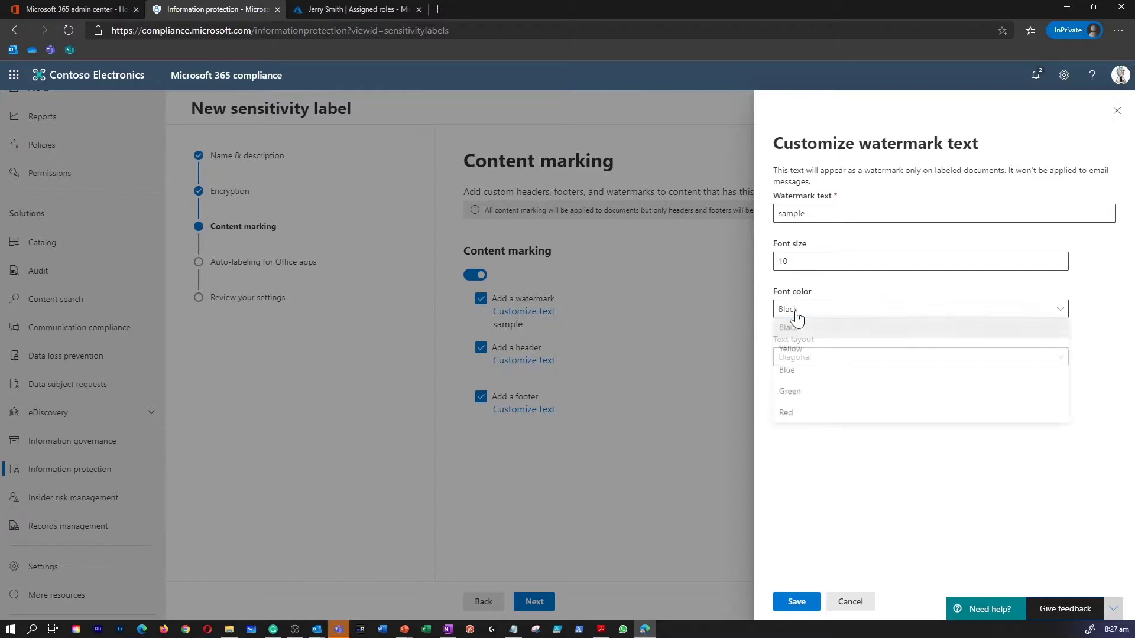
key("Escape")
key("shift+Tab")
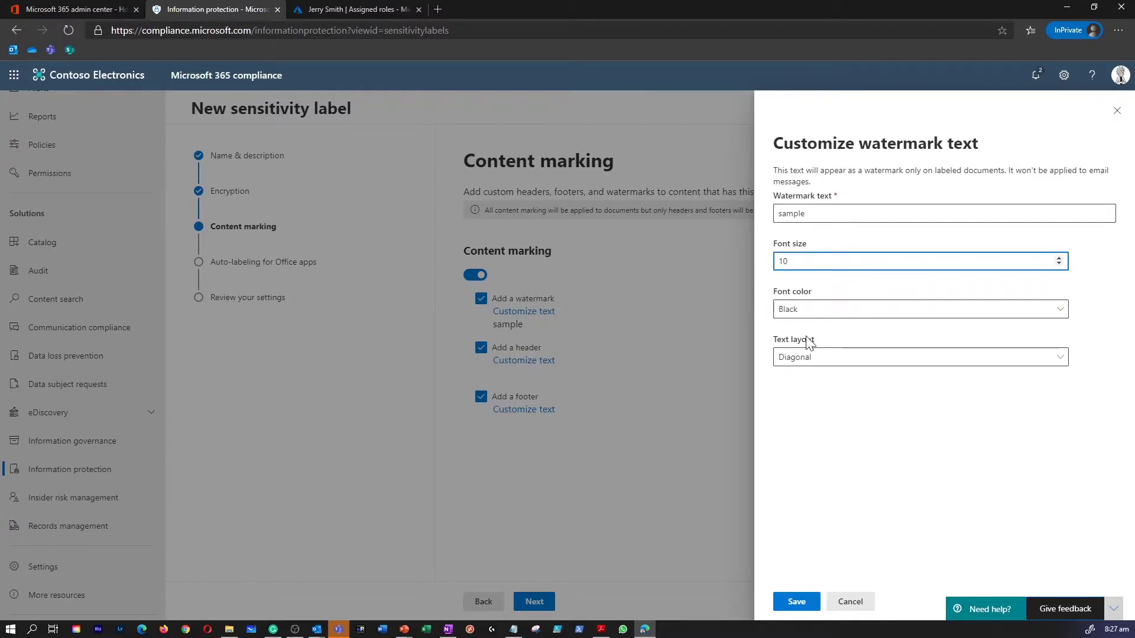
left_click(802, 358)
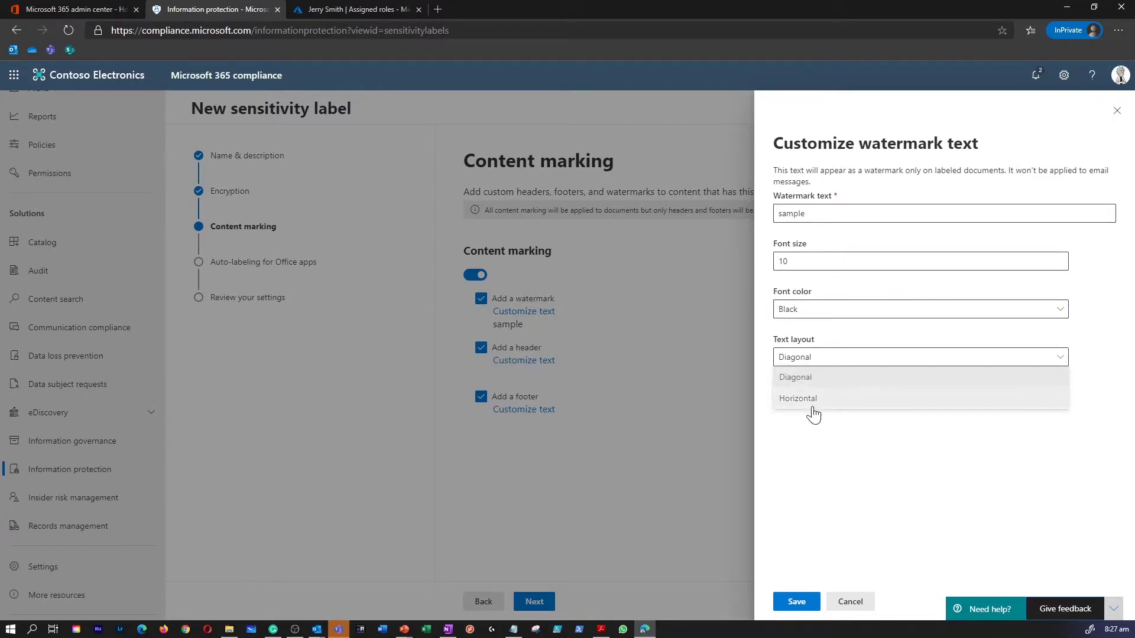
left_click(808, 358)
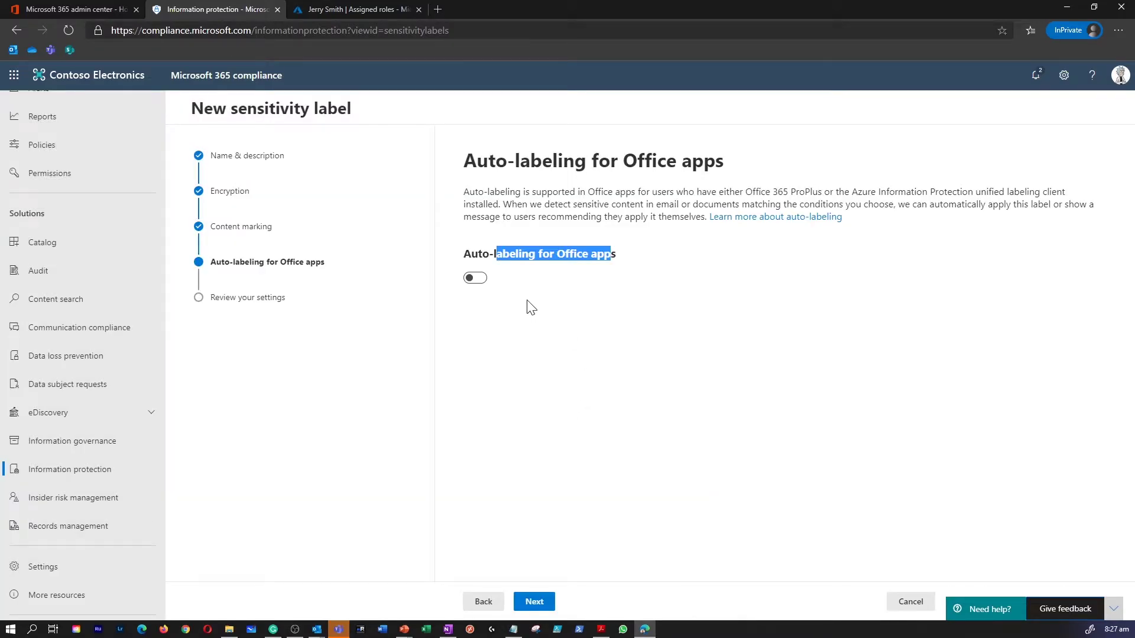
Enable auto-labeling for Office apps with 'Automatically apply the label' and continue to review
left_click(482, 283)
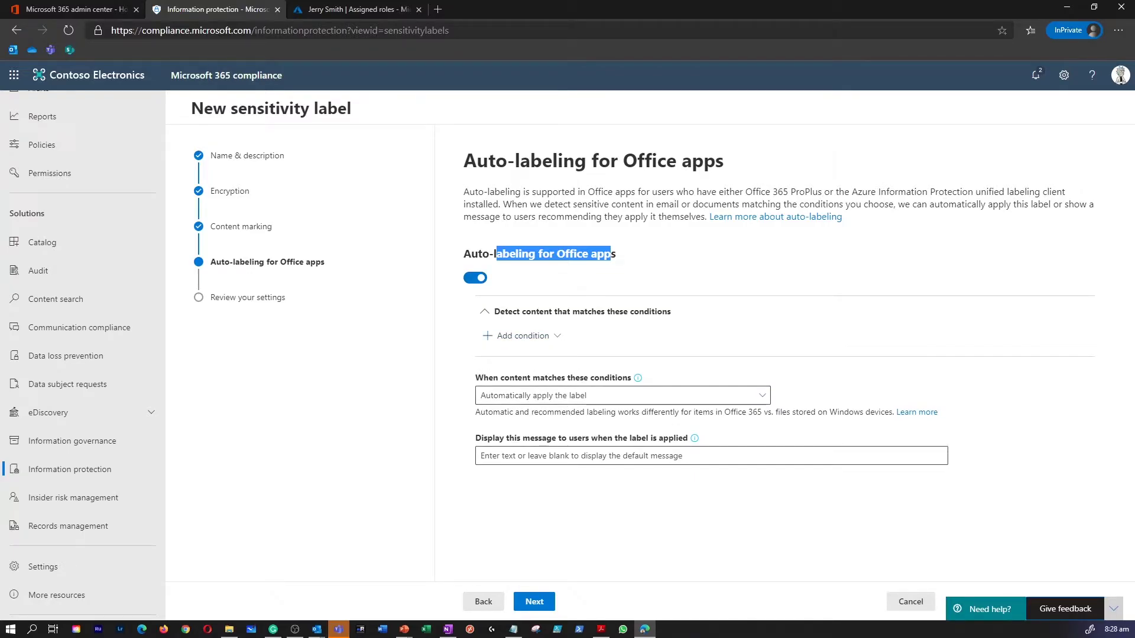
left_click(524, 403)
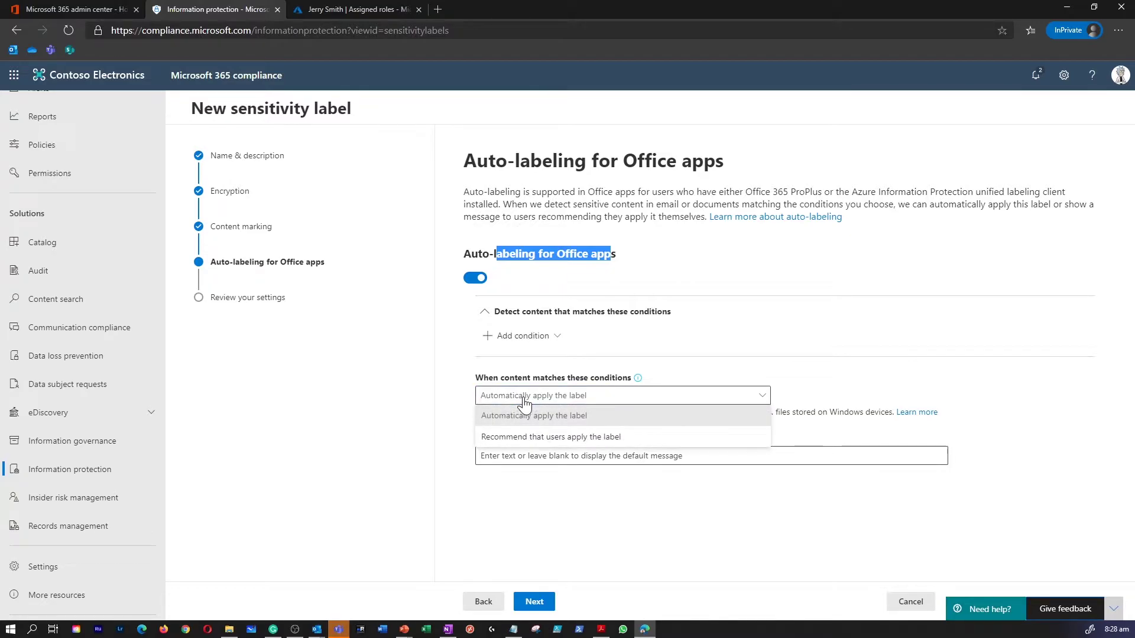
left_click(524, 403)
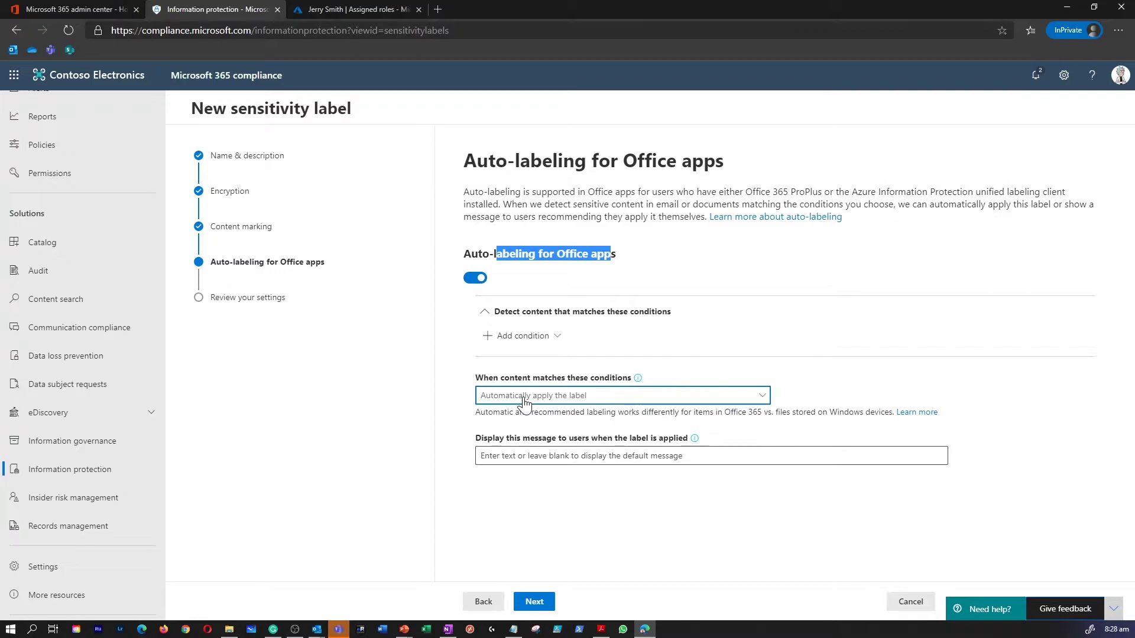
left_click(525, 403)
left_click(525, 399)
left_click(534, 602)
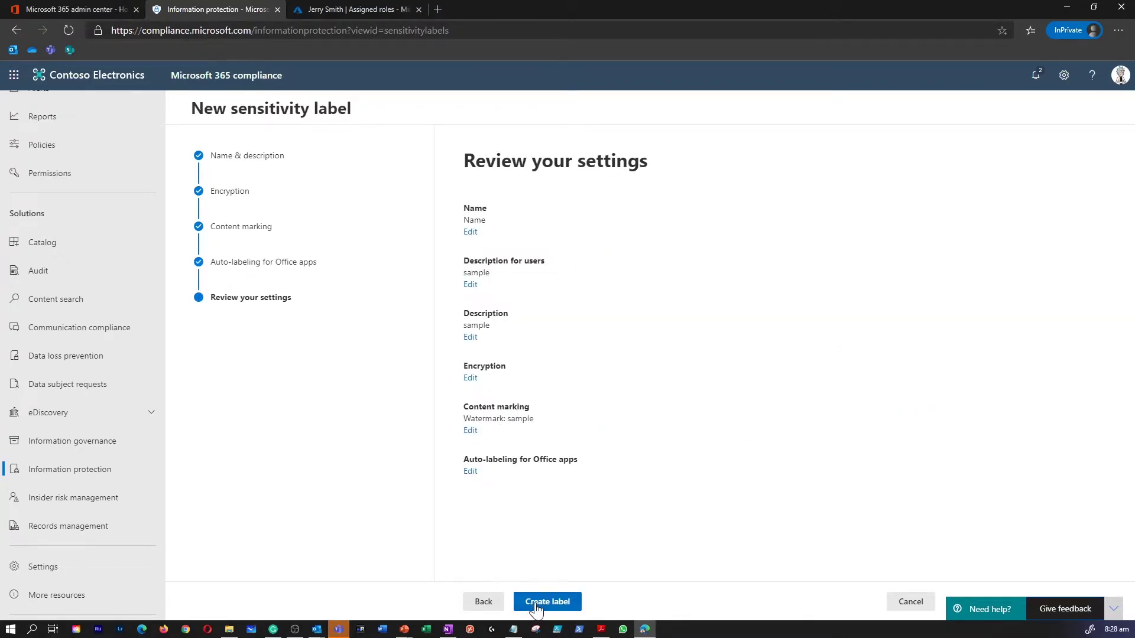
Create the 'Name' sensitivity label, close the wizard, and go to Records management
left_click(560, 609)
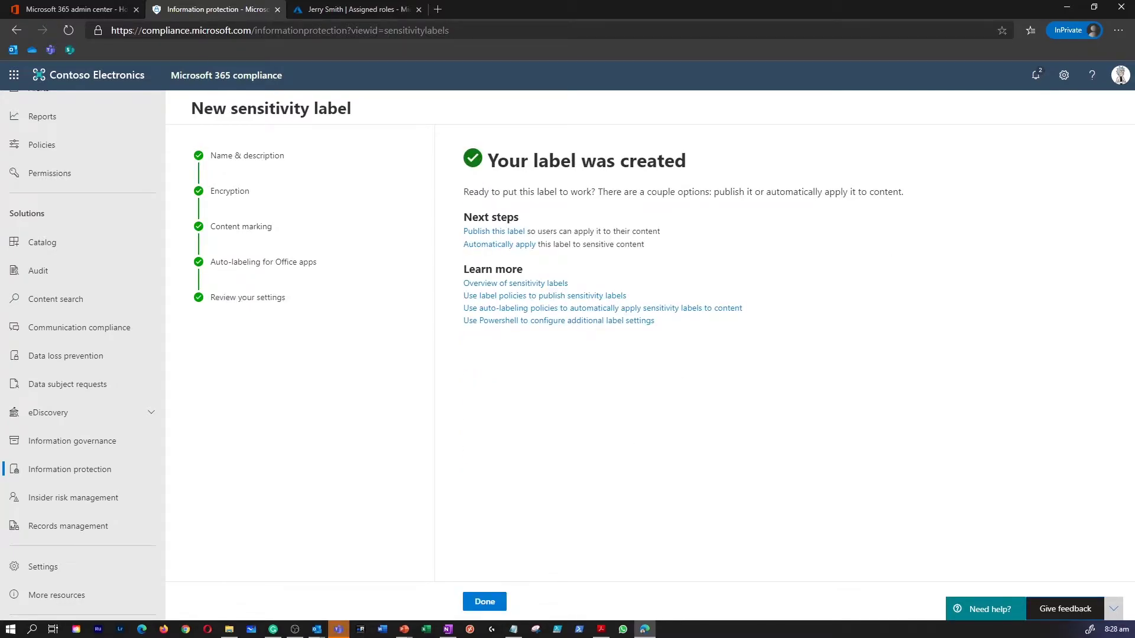
left_click(496, 605)
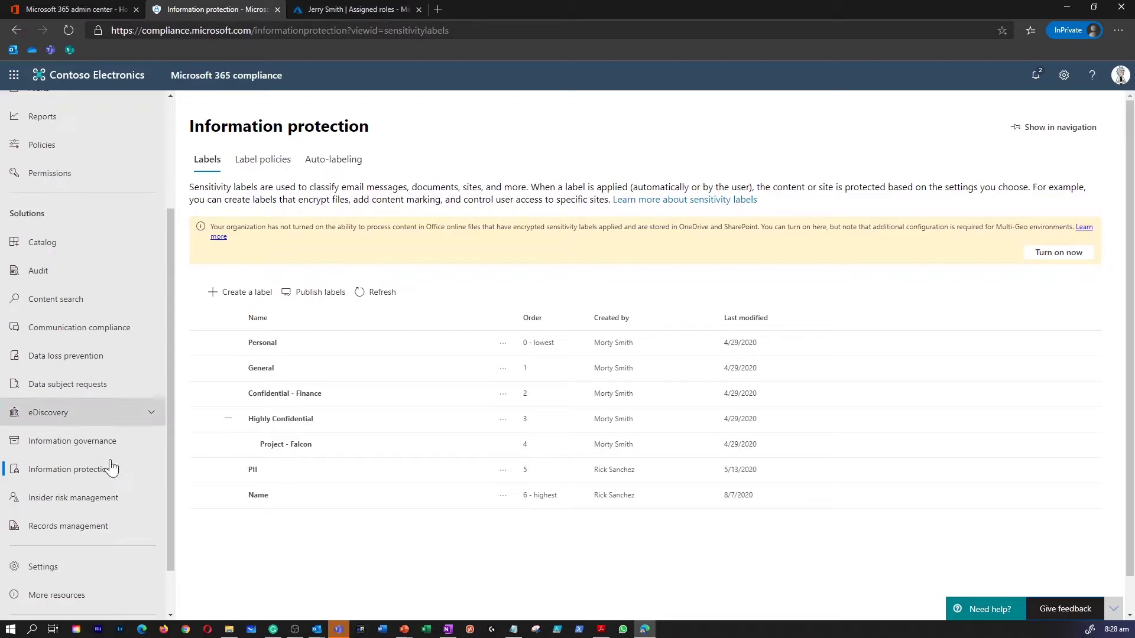
left_click(81, 538)
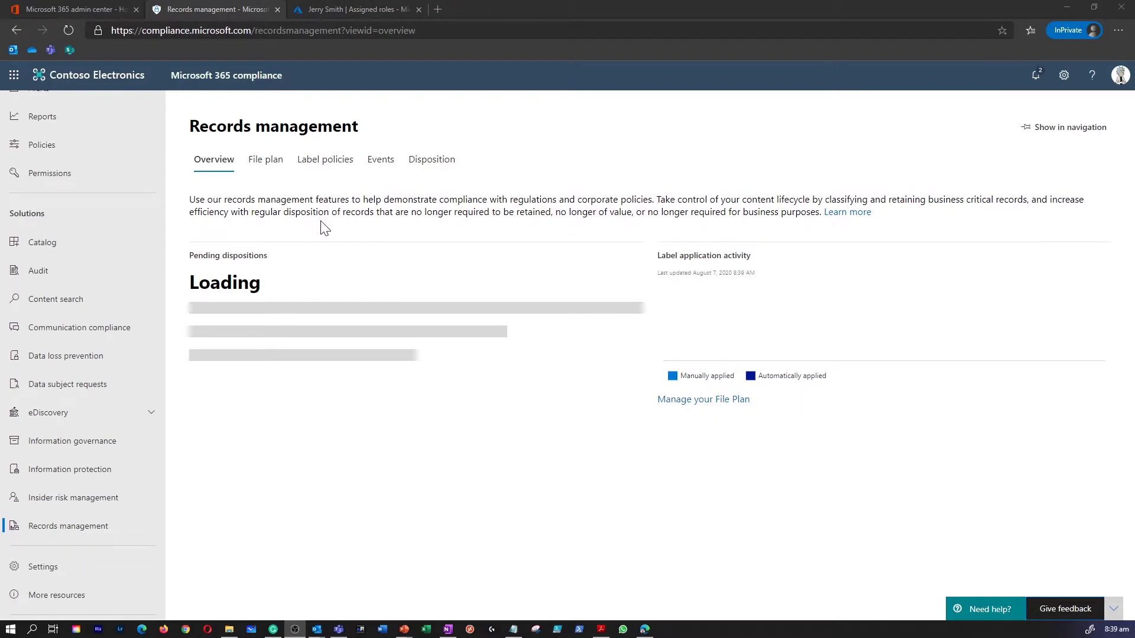
From the File plan, begin a new retention label named 'Sample' and advance to descriptors
left_click(257, 169)
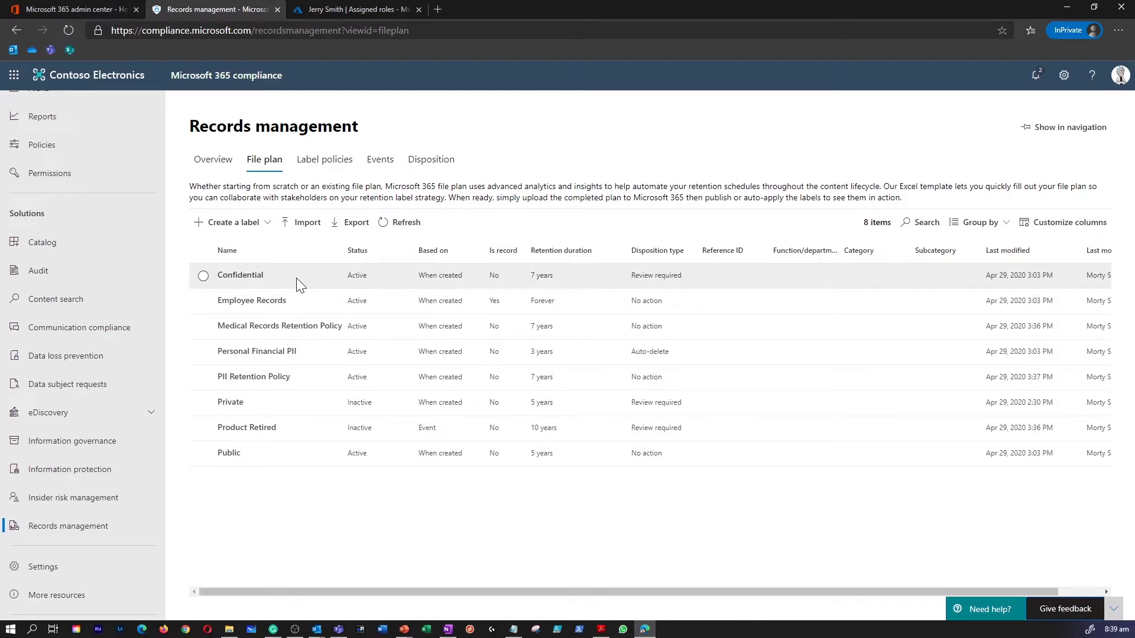
left_click(232, 223)
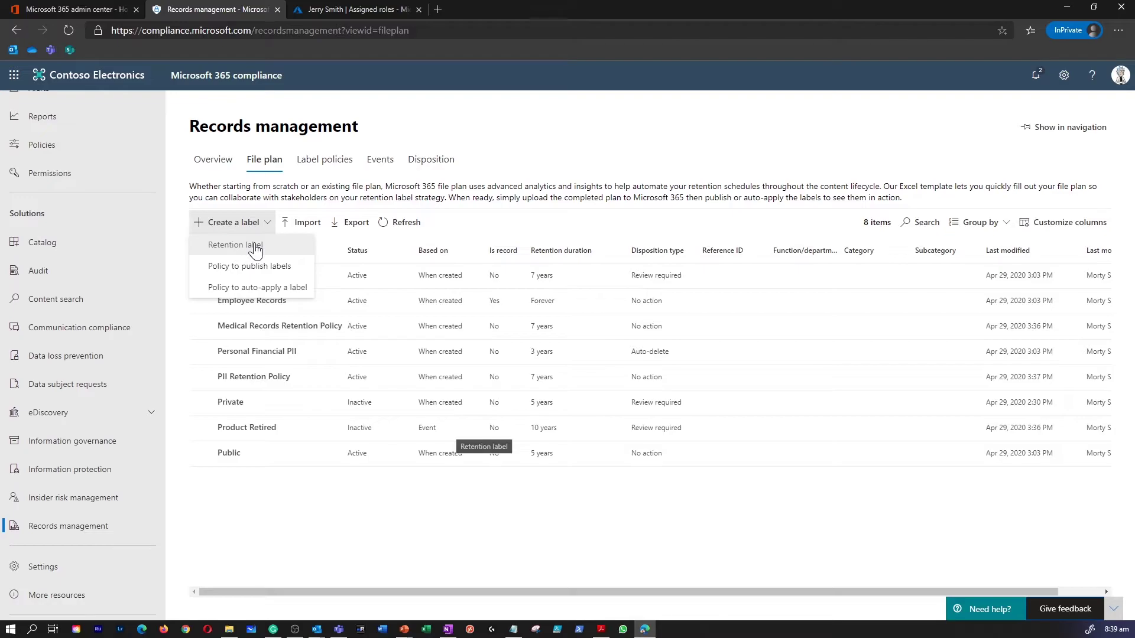
left_click(254, 245)
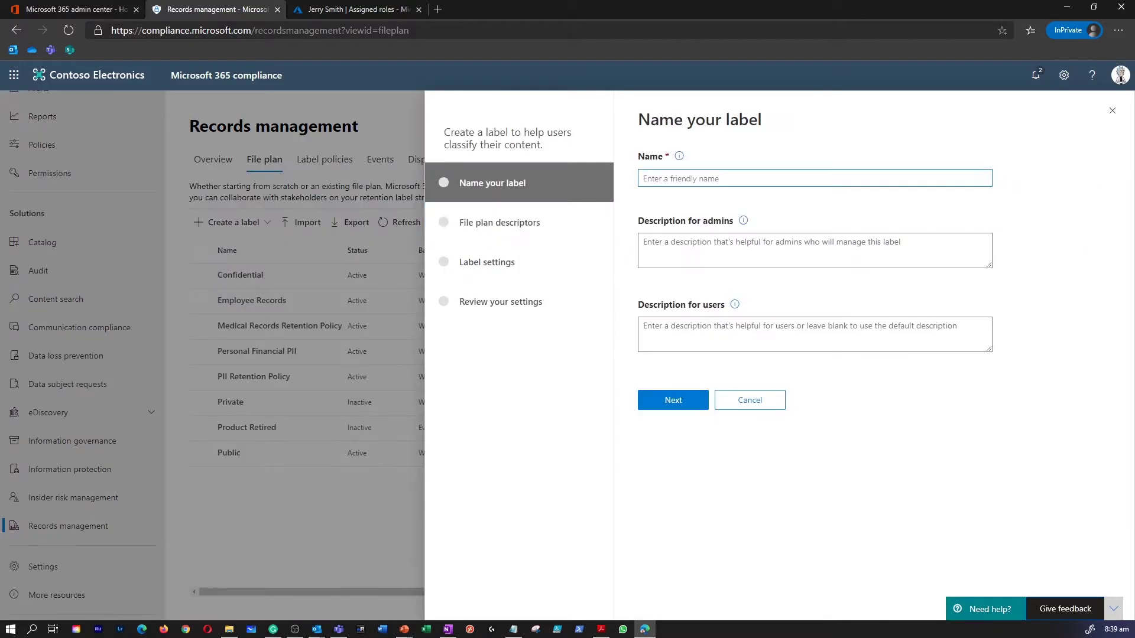
type("Sample")
key("Return")
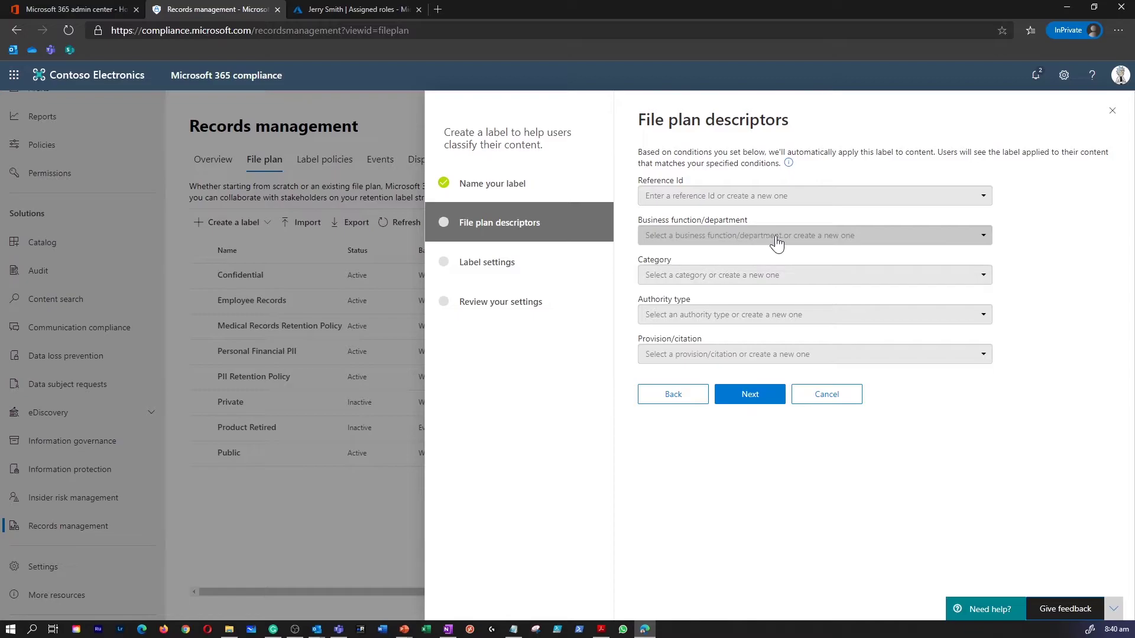
Leave department, category, authority type and provision/citation descriptors blank, then continue to Label settings
left_click(744, 243)
left_click(982, 443)
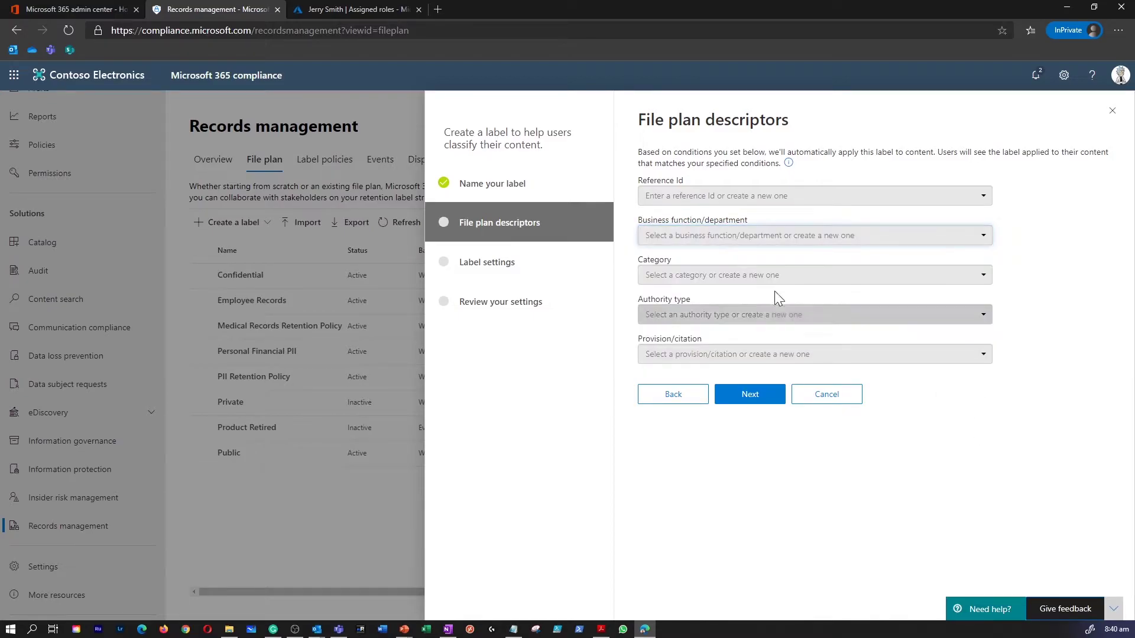
left_click(699, 282)
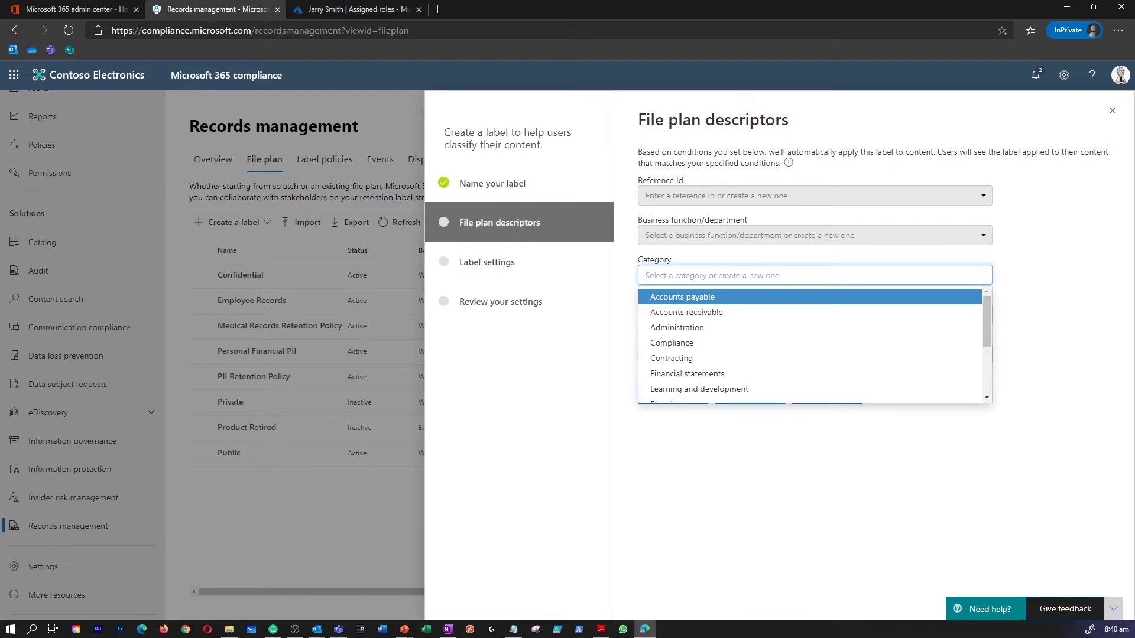
left_click(653, 515)
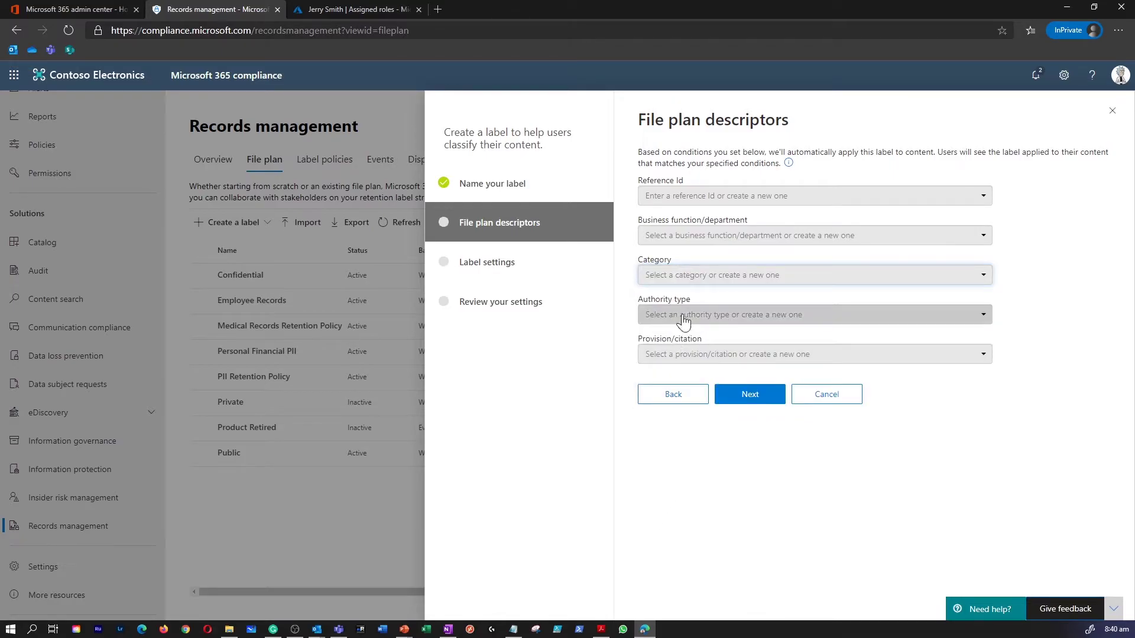
left_click(684, 317)
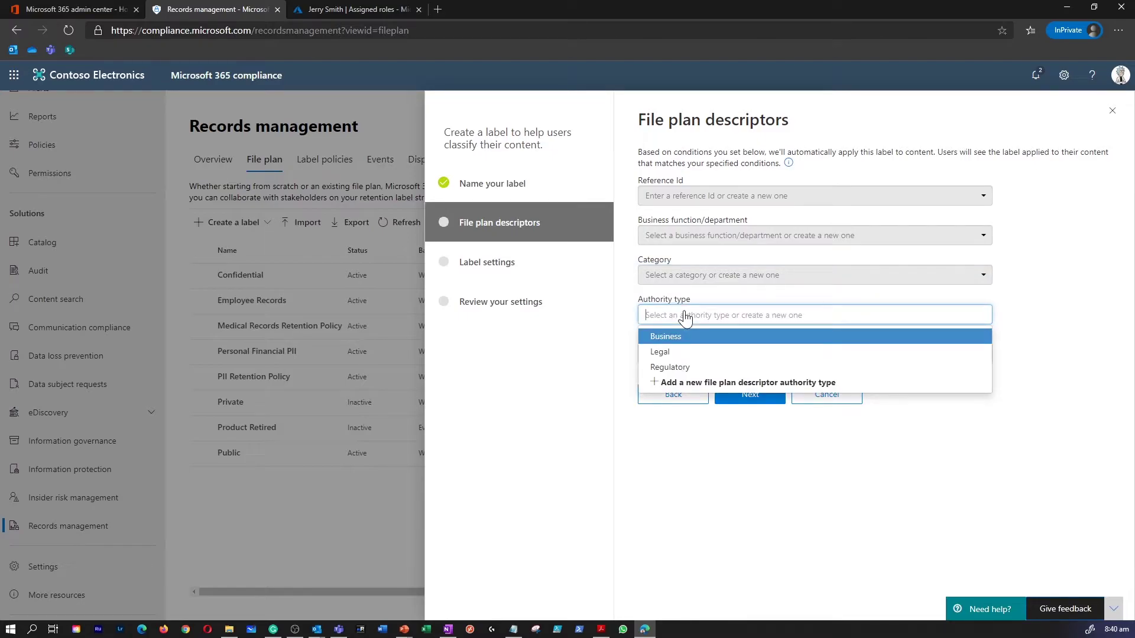
left_click(767, 564)
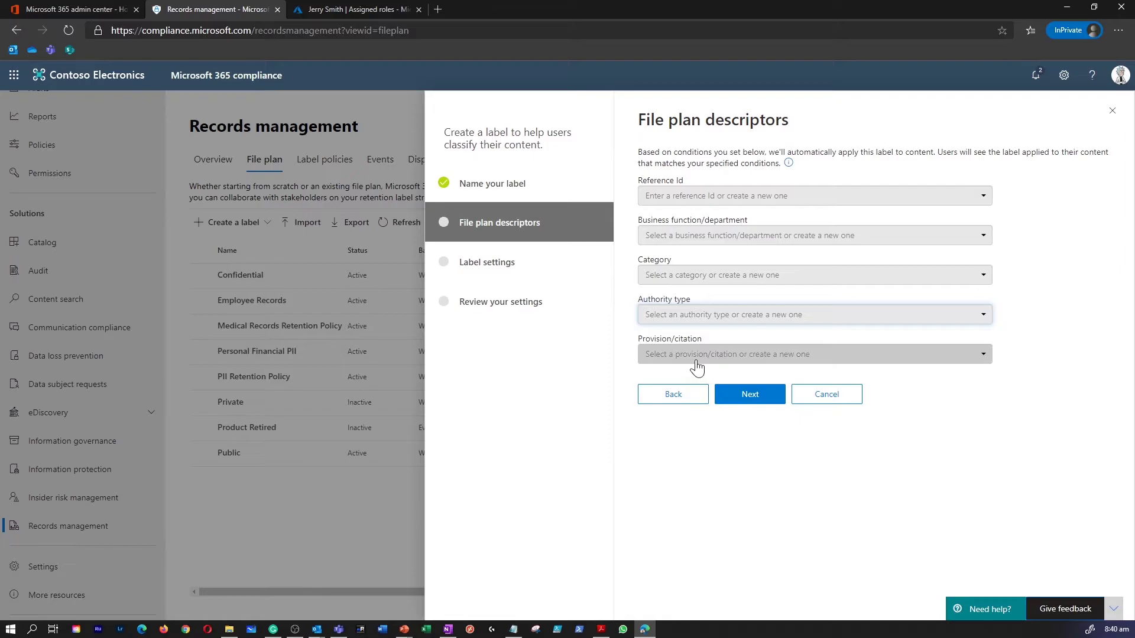
left_click(739, 354)
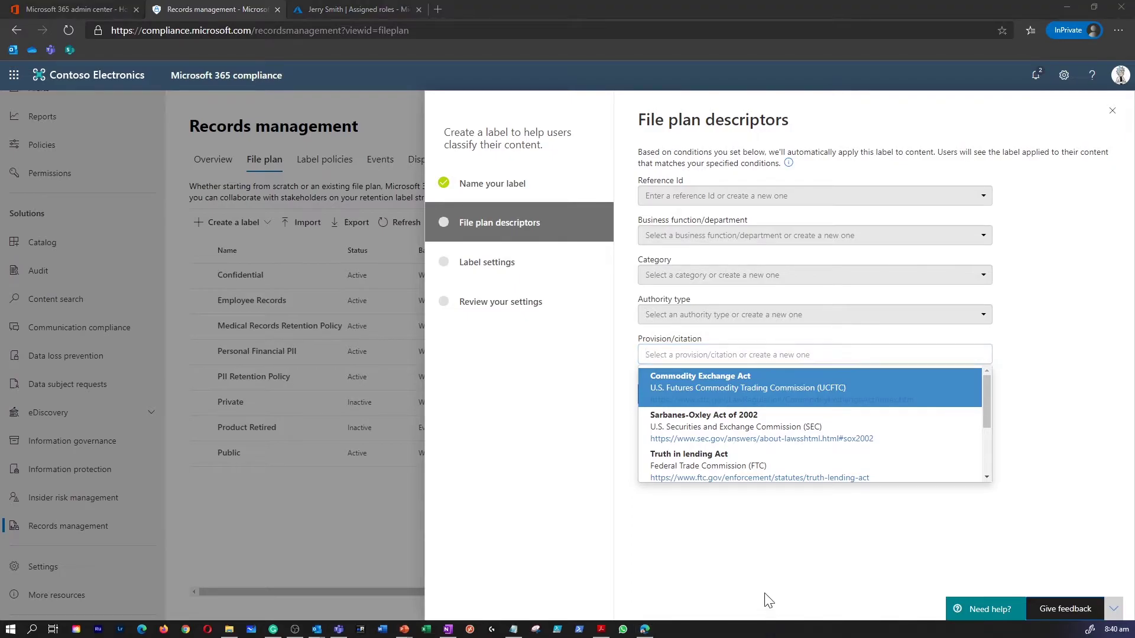
left_click(694, 535)
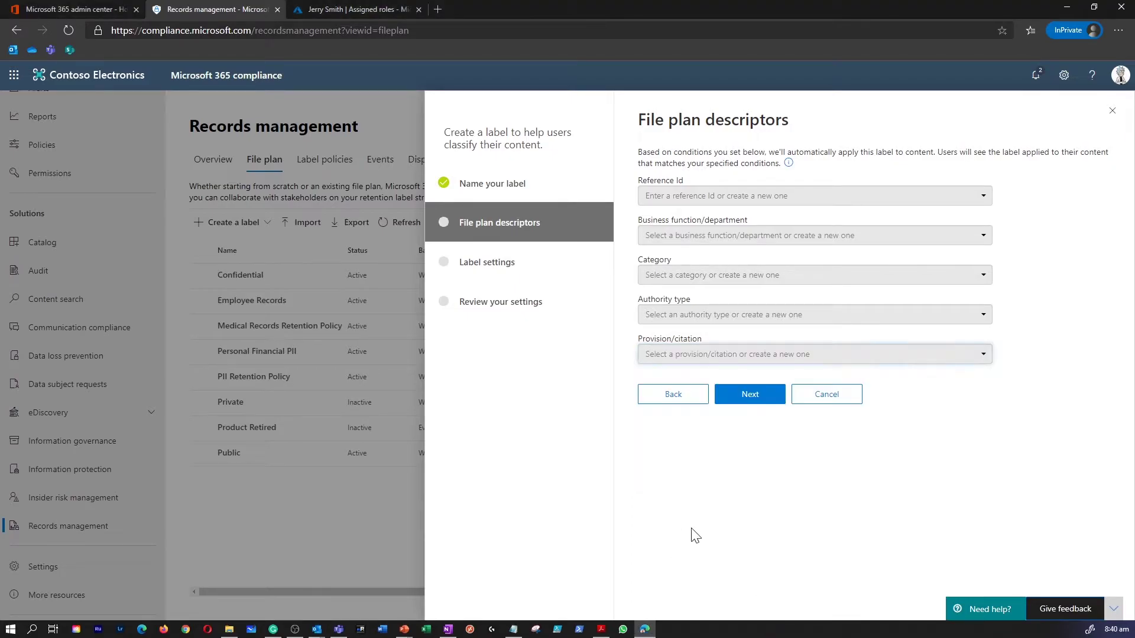
left_click(770, 400)
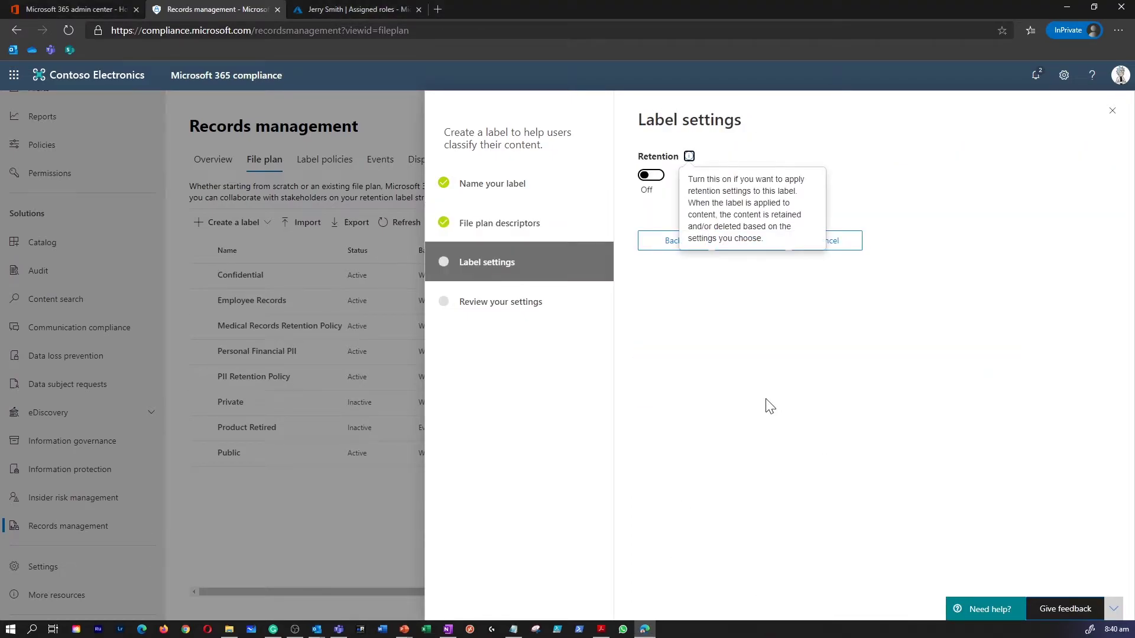
Turn on retention for Sample, keeping a fixed 7-year period that retains content
left_click(648, 184)
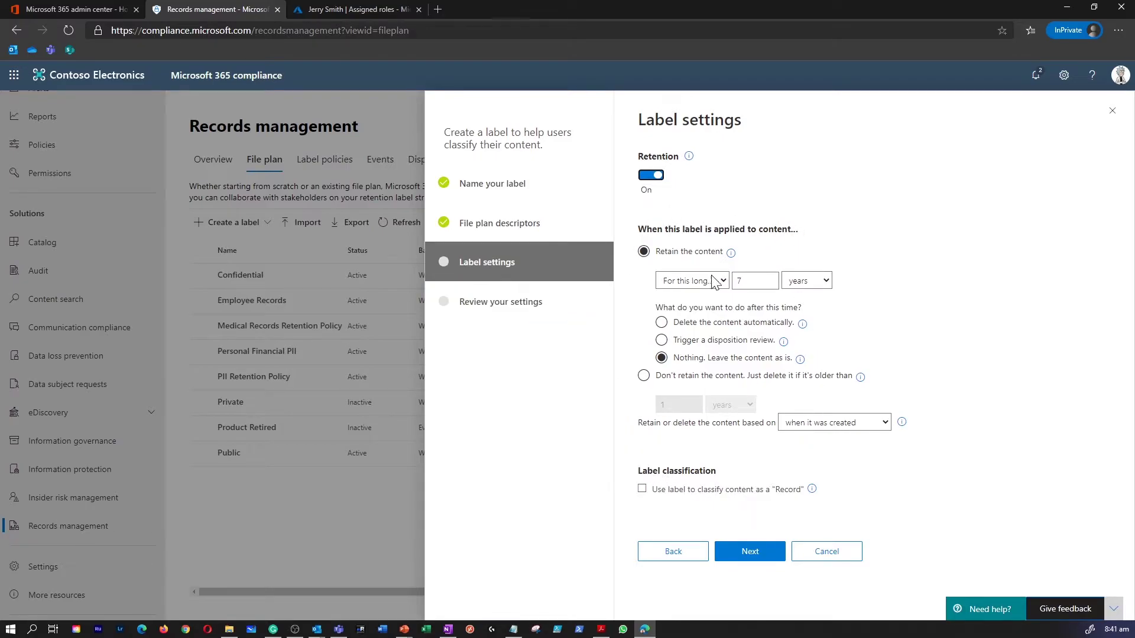
left_click(695, 284)
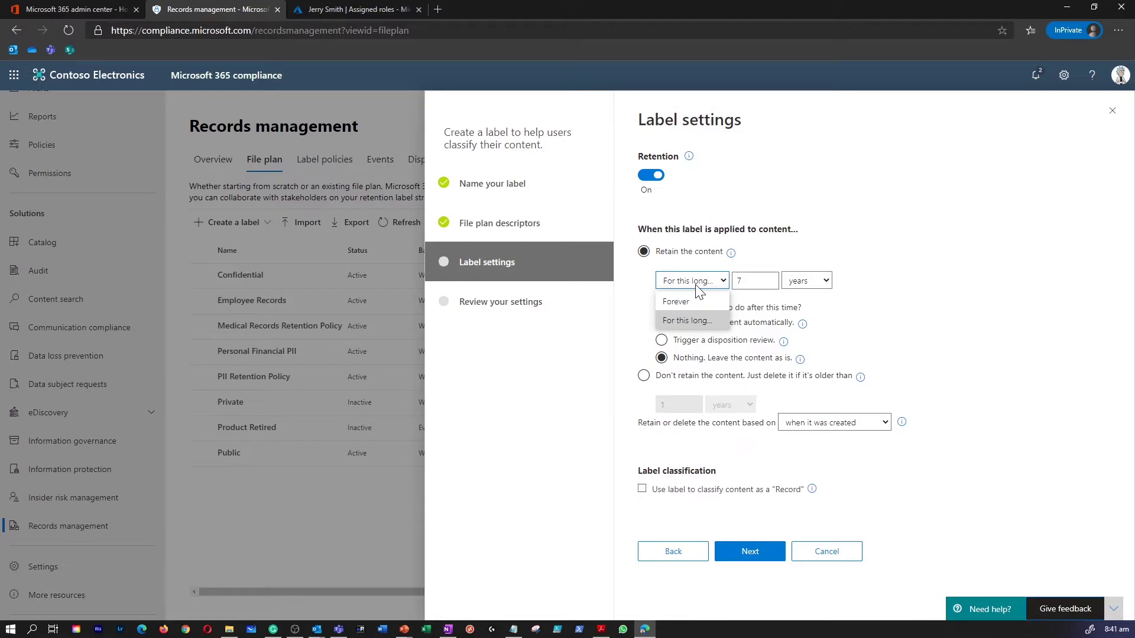
left_click(697, 286)
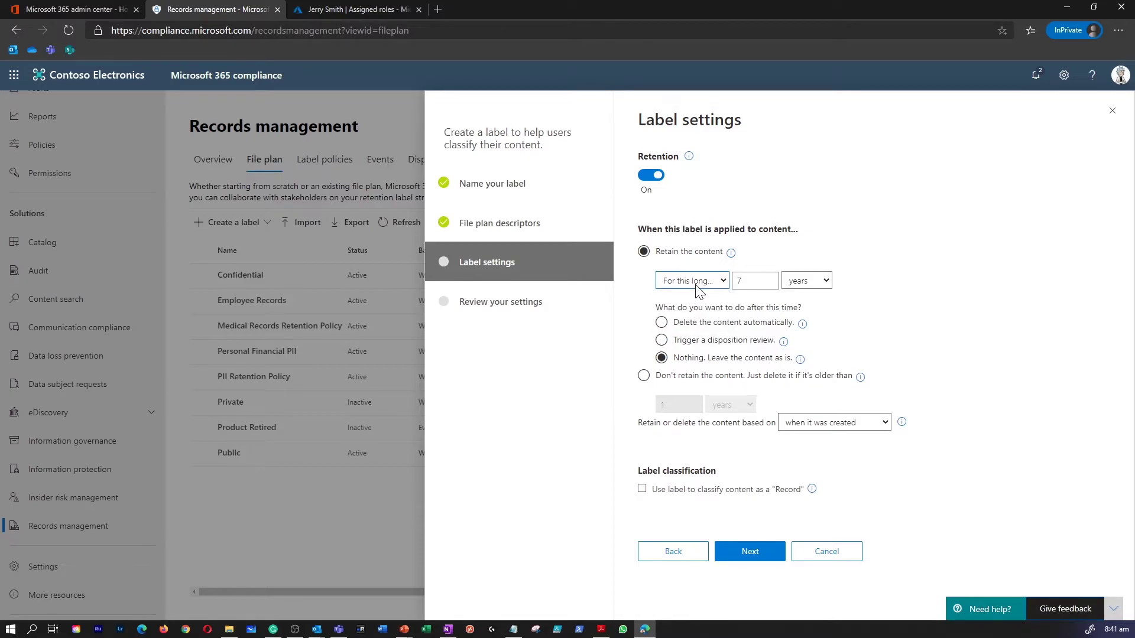
left_click(723, 380)
left_click(680, 255)
Move to the settings review and create the Sample retention label with 7-year retention
left_click(758, 555)
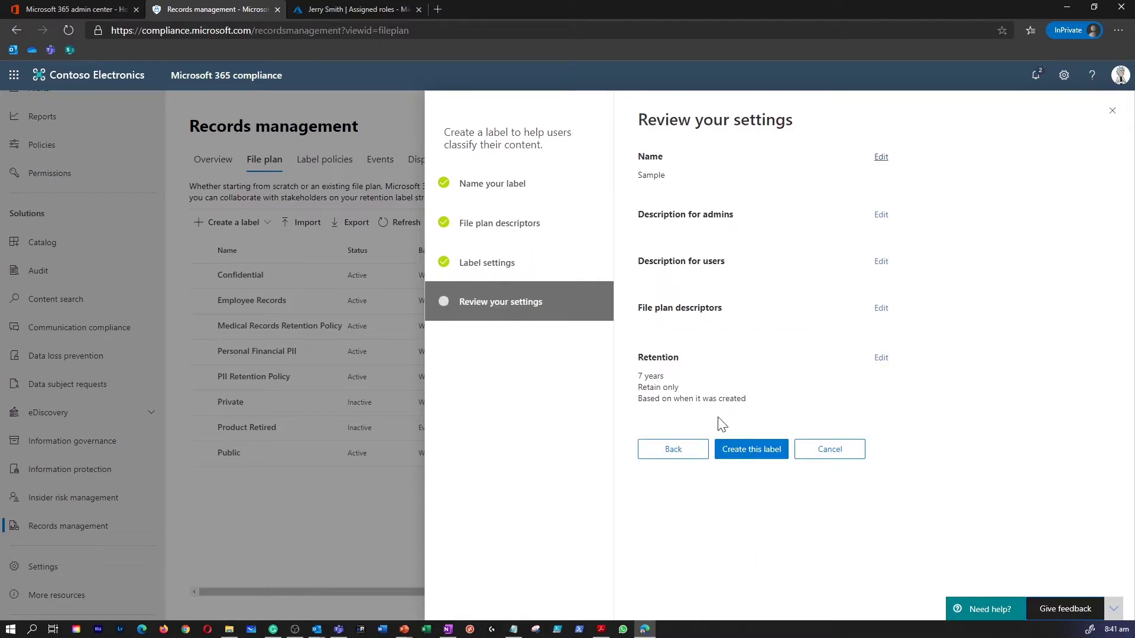
left_click(747, 450)
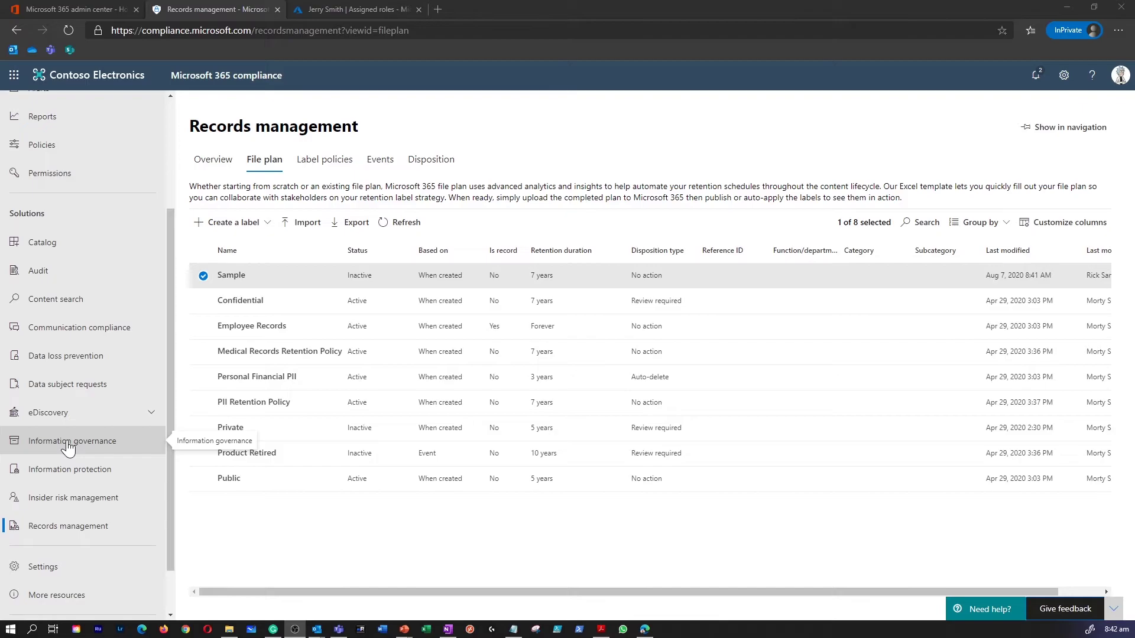
Open the Employee Records policy details from the Information governance Label policies list
left_click(68, 447)
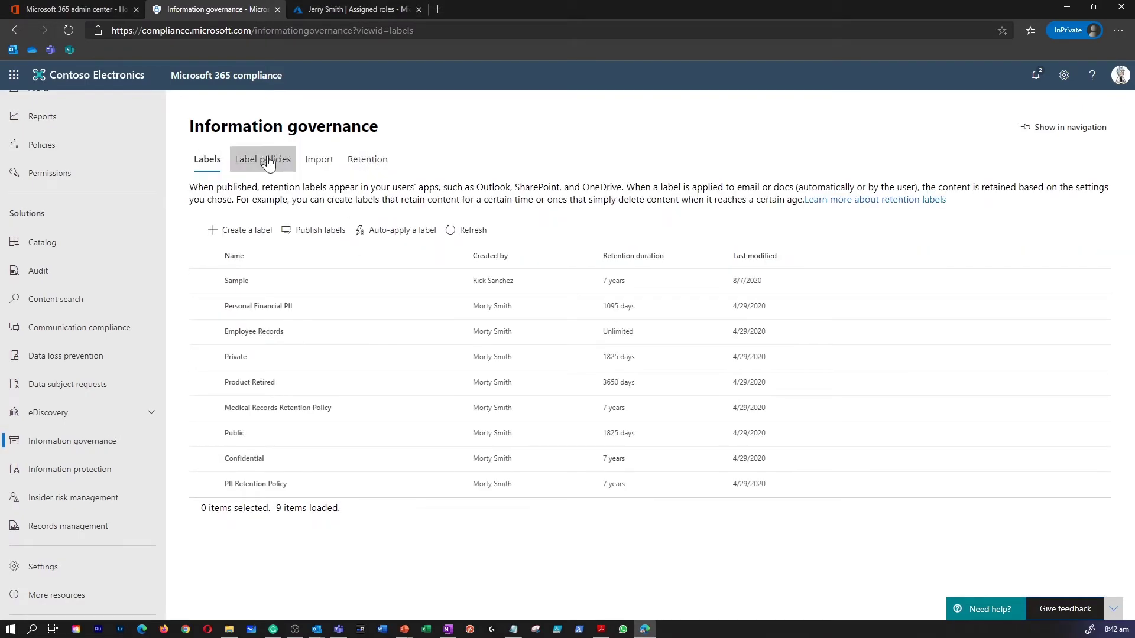
left_click(265, 168)
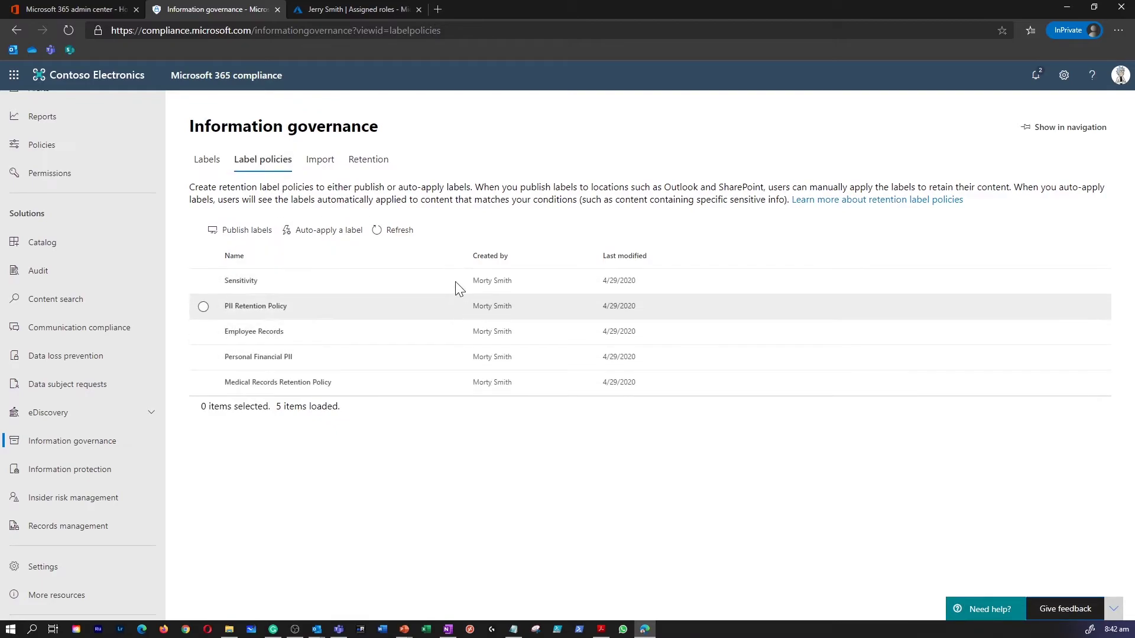
left_click(290, 340)
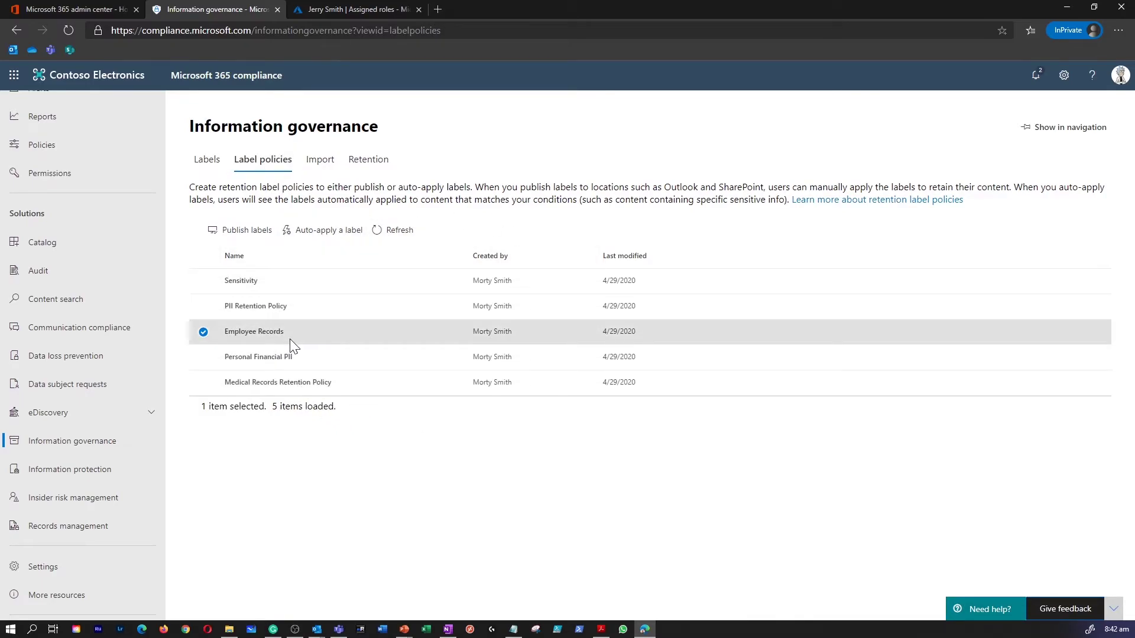
left_click(265, 332)
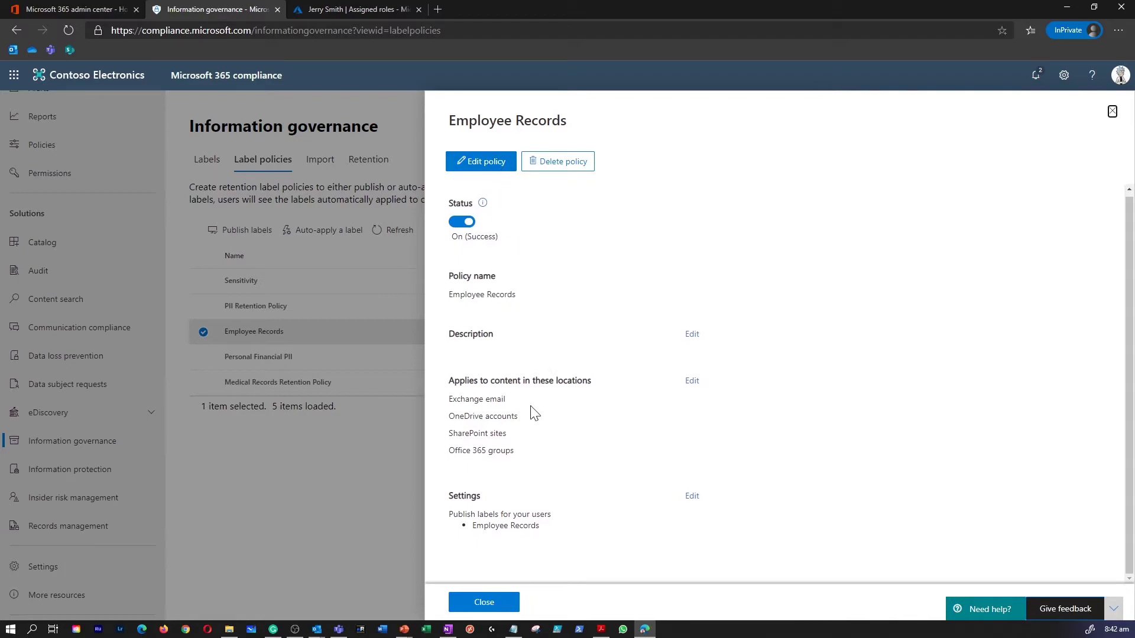
left_click(496, 604)
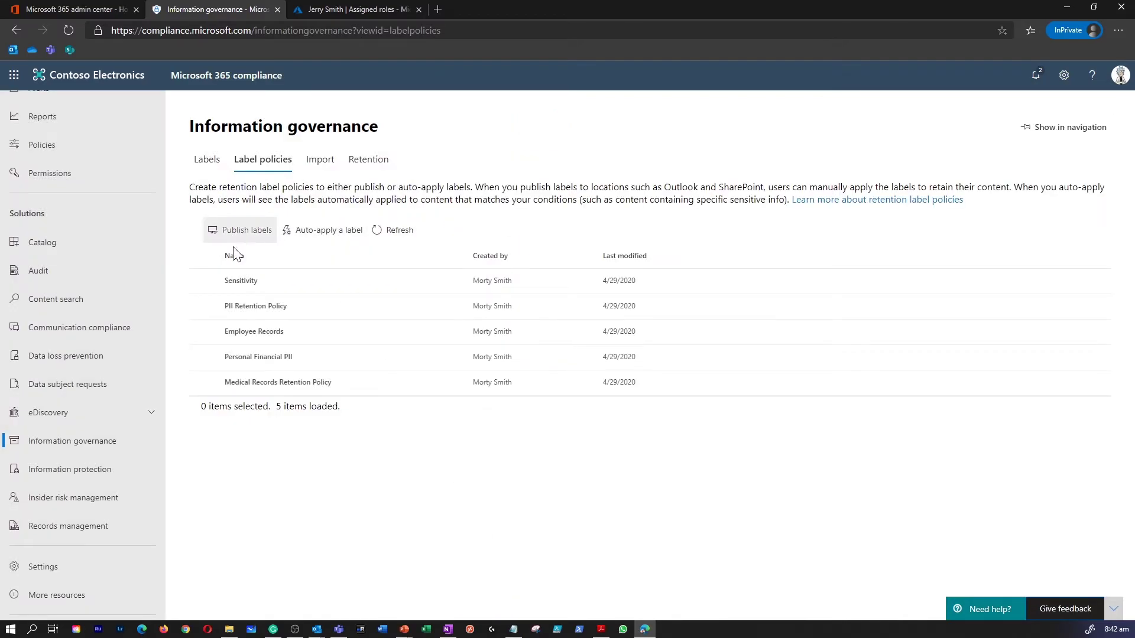
left_click(205, 334)
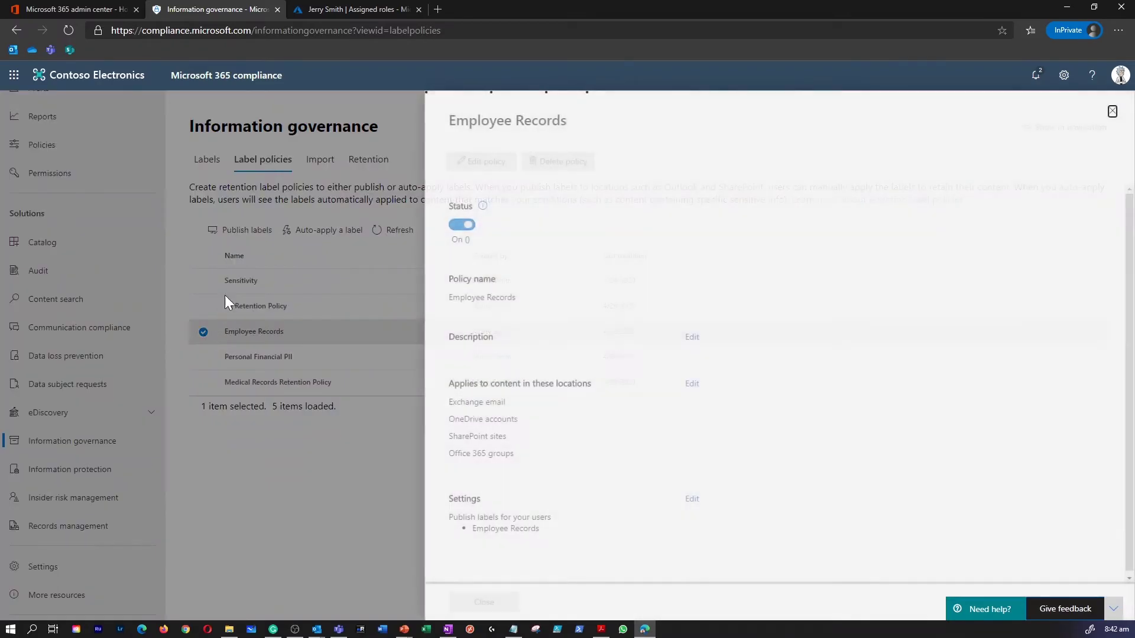
Start a new label policy with the Sample retention label as the label to publish
left_click(256, 232)
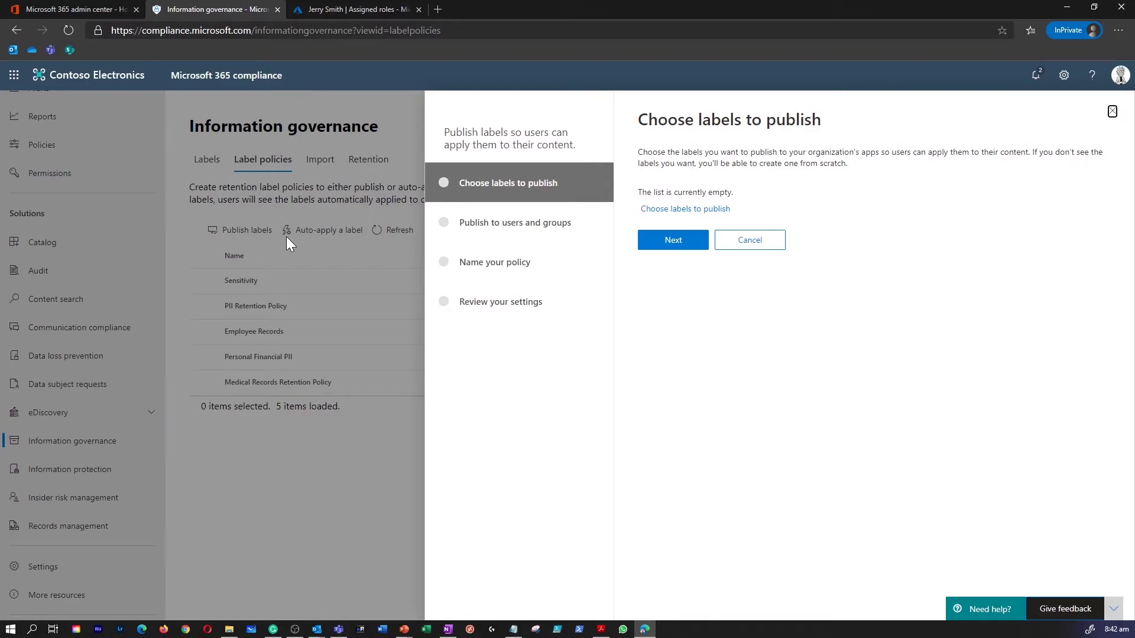
left_click(701, 210)
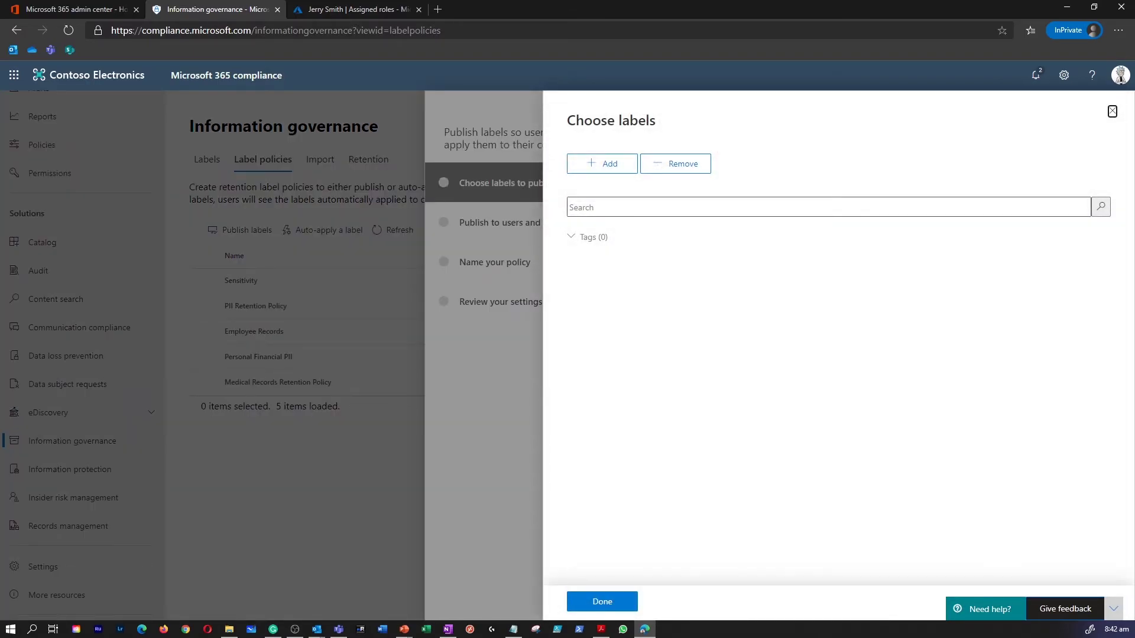
left_click(701, 207)
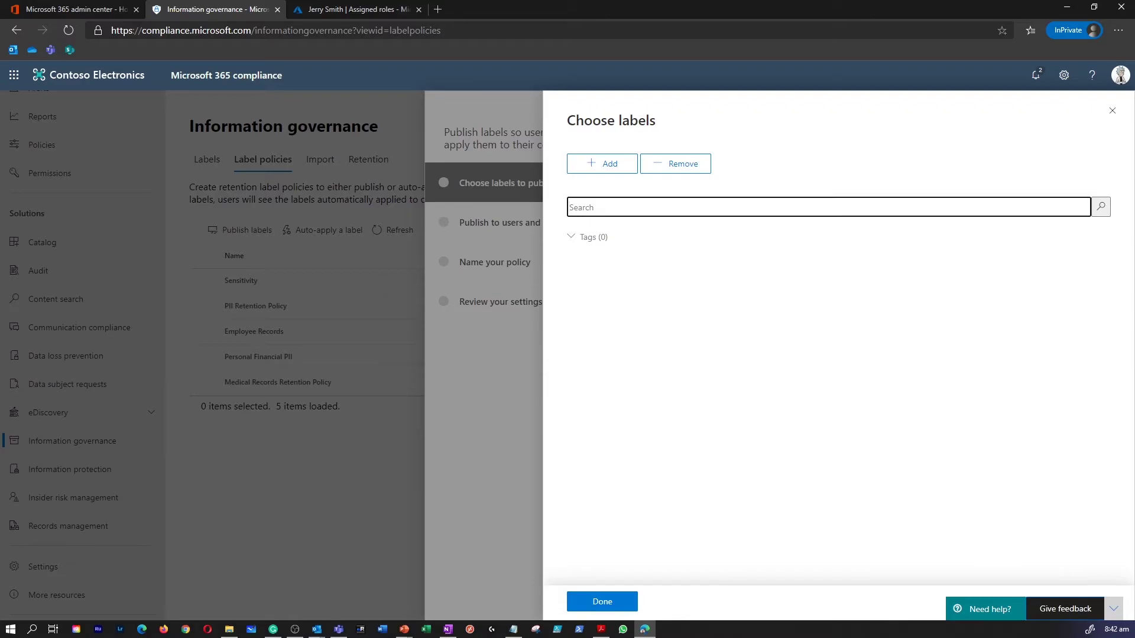
left_click(602, 164)
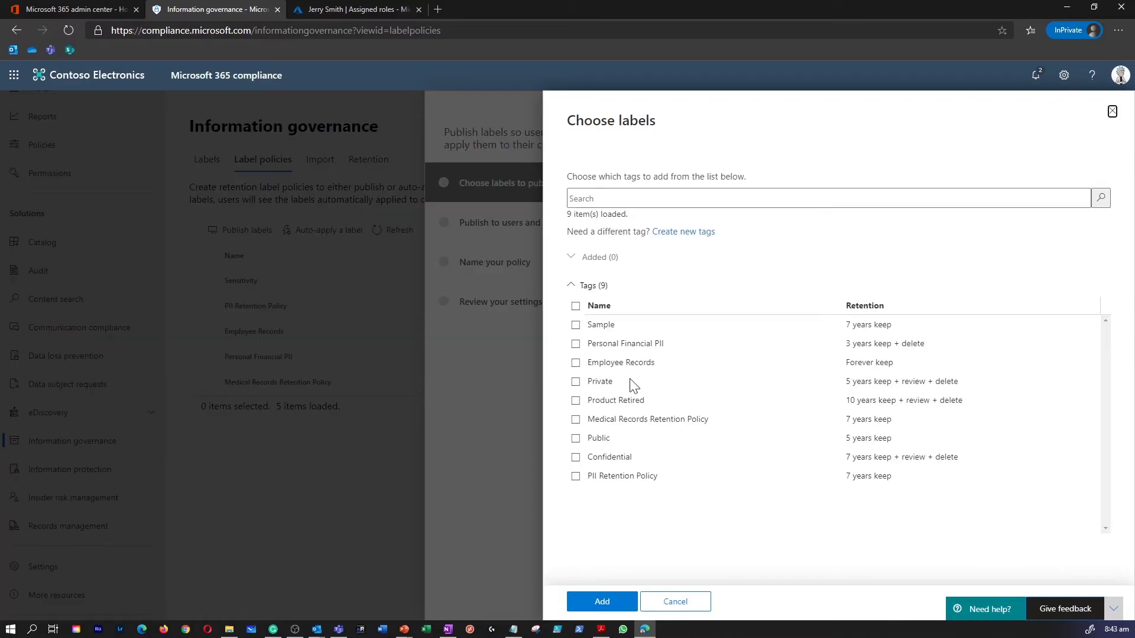
left_click(576, 327)
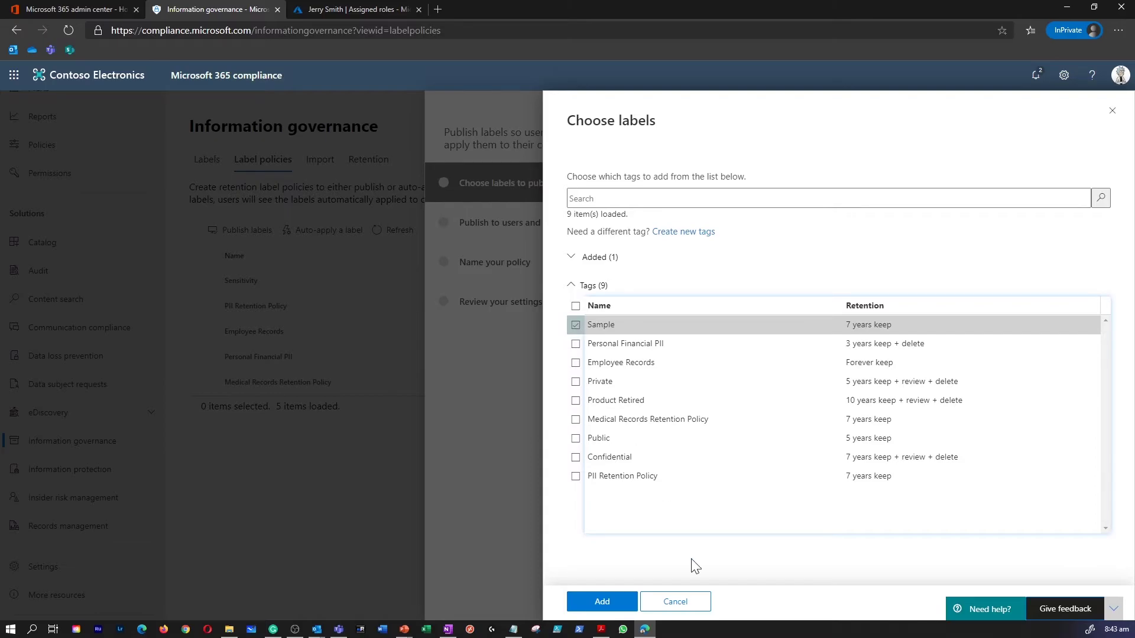
left_click(603, 603)
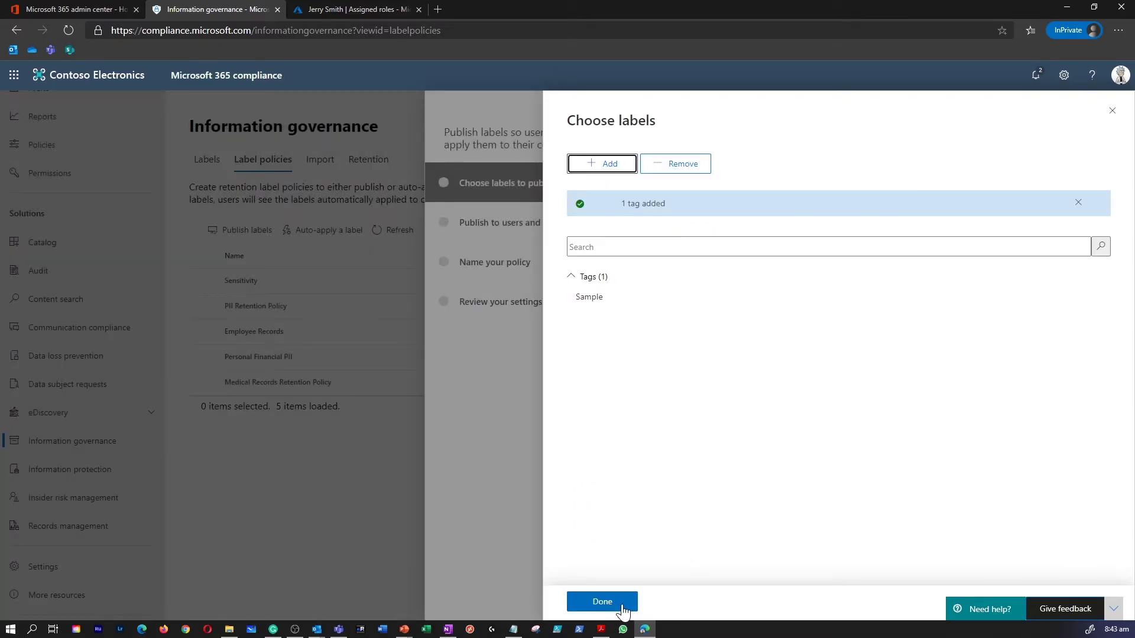
left_click(623, 608)
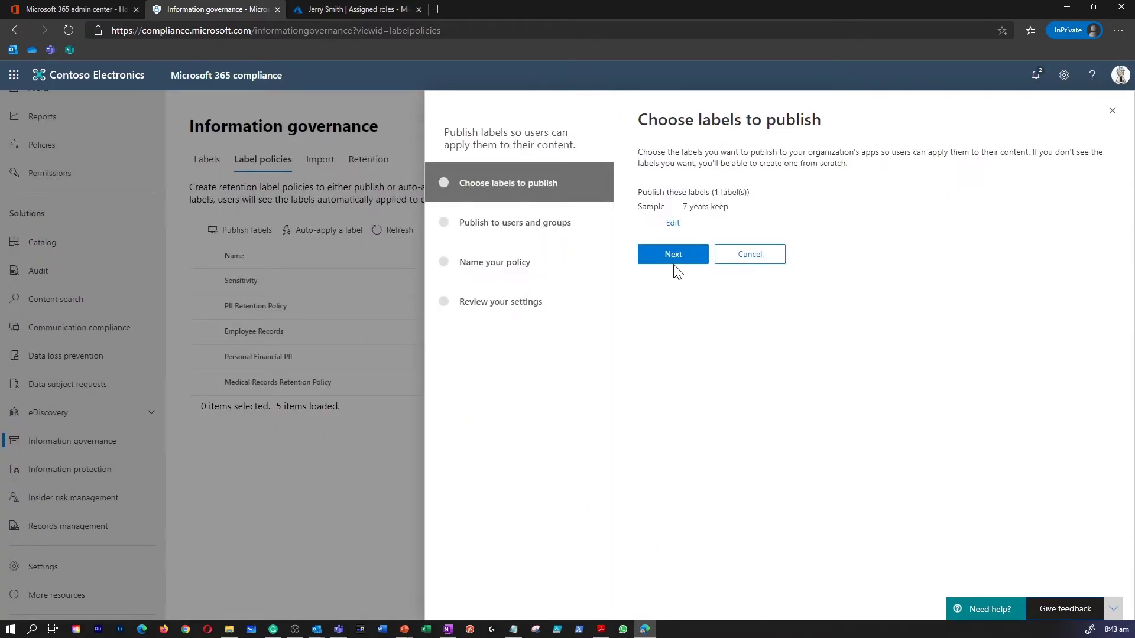
left_click(674, 255)
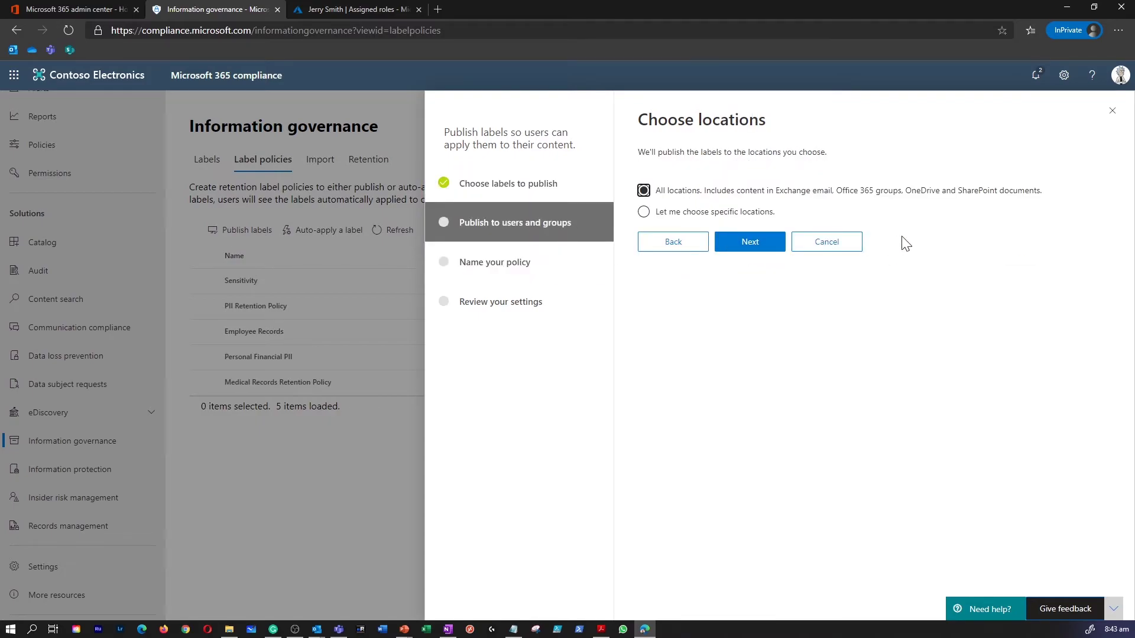
Choose specific locations, leaving Exchange, SharePoint, OneDrive and Office 365 groups all included
left_click(713, 213)
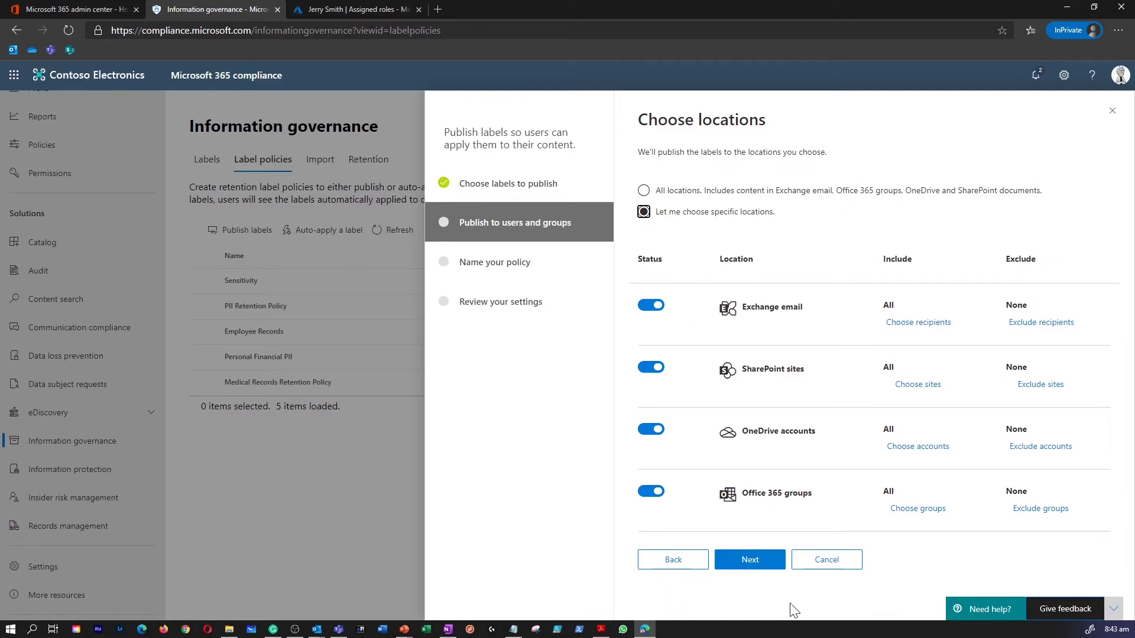
left_click(650, 429)
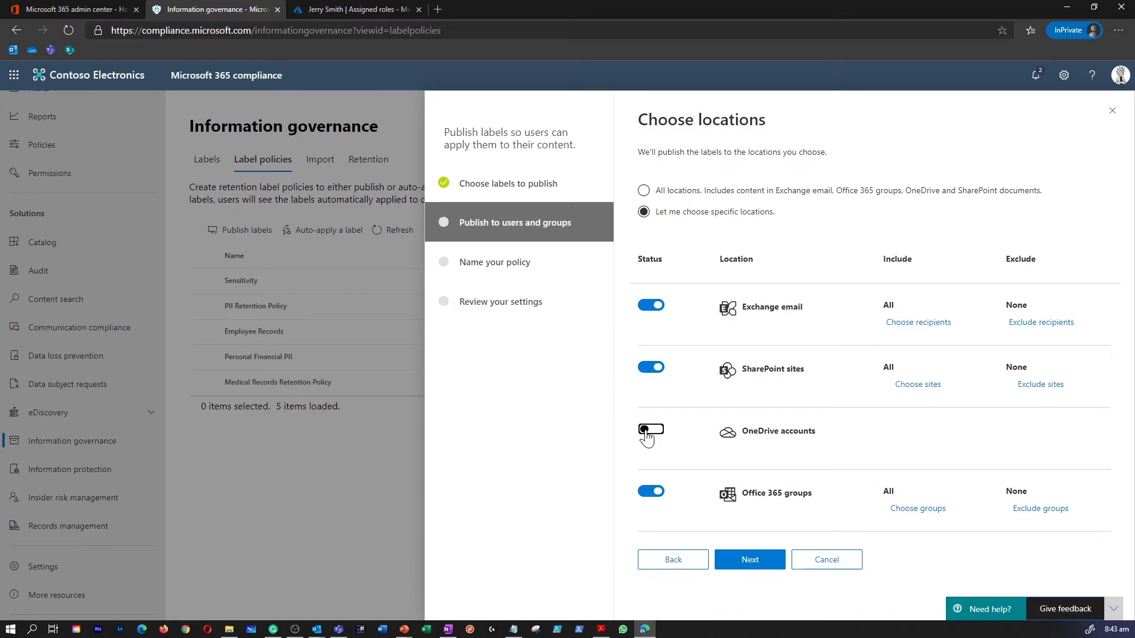
left_click(646, 430)
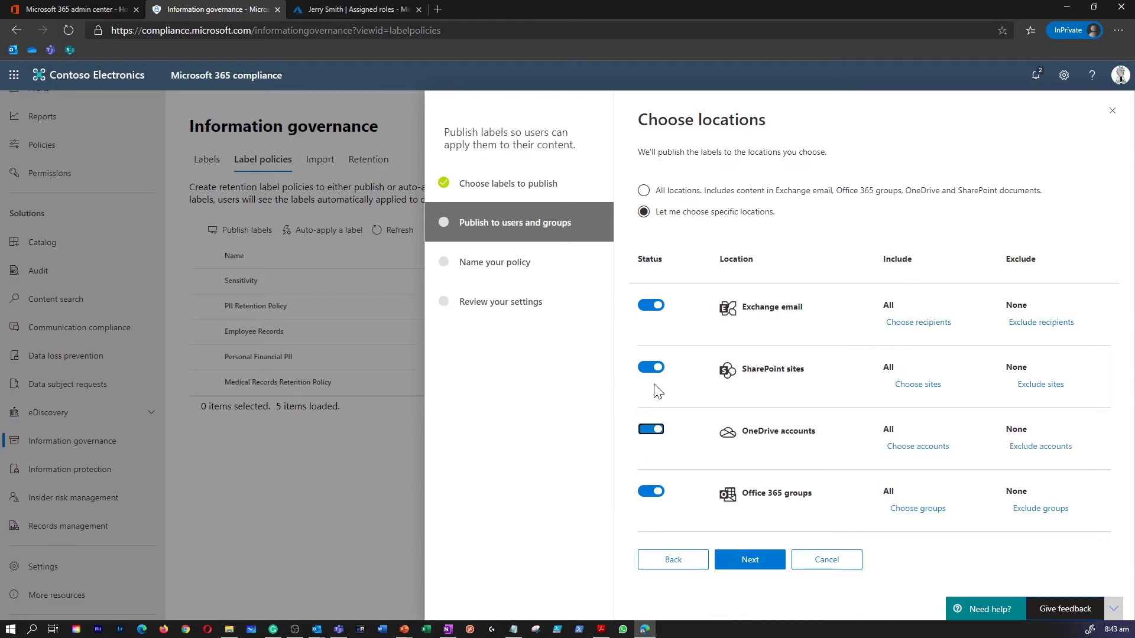
left_click(928, 387)
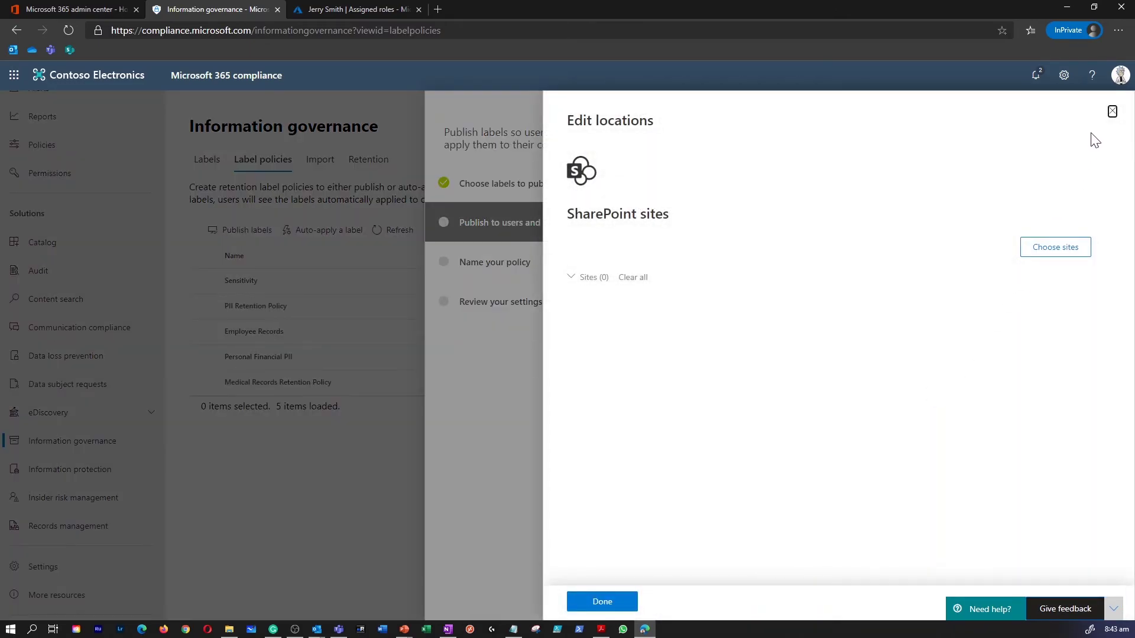
left_click(1111, 111)
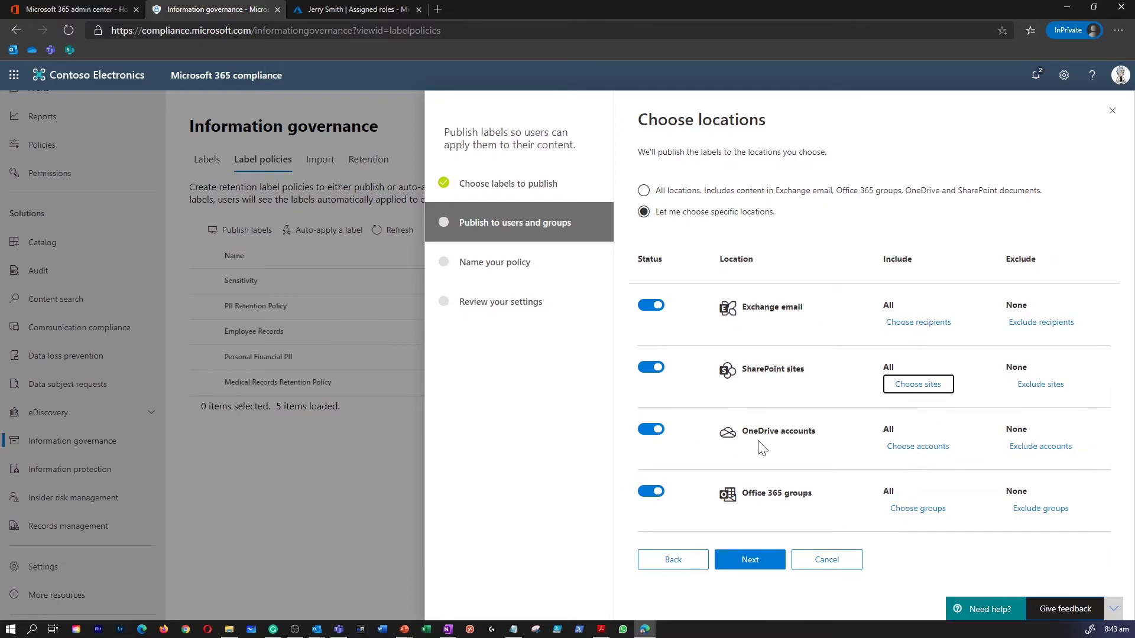
left_click(751, 559)
Name the label policy 'Sample' and advance to Review your settings
left_click(643, 179)
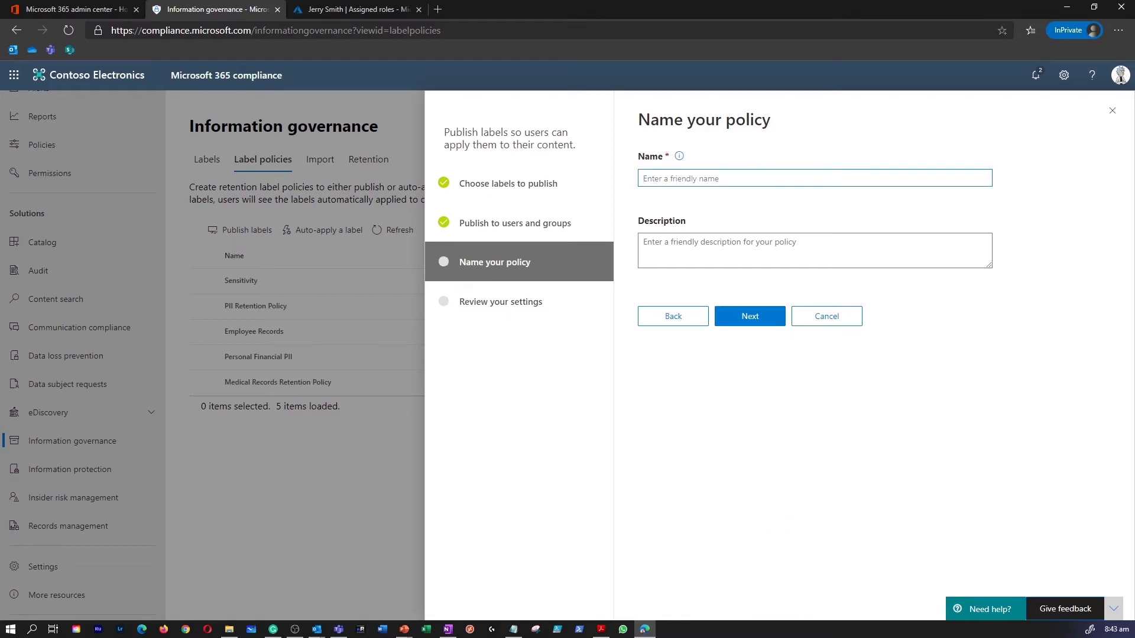
type("Sample")
left_click(762, 318)
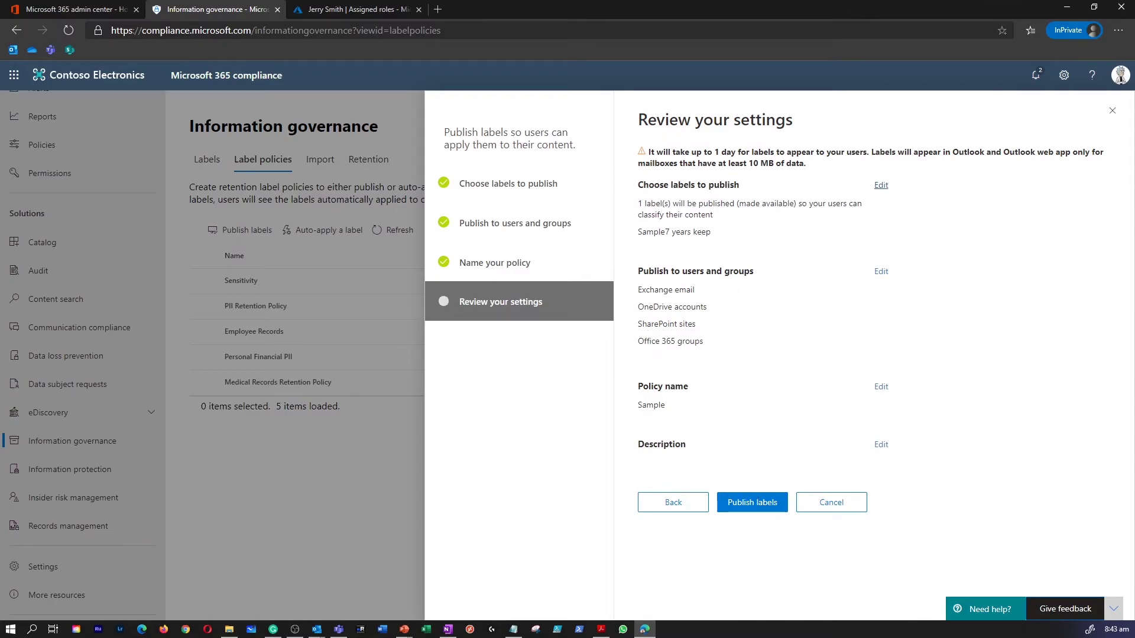
Read the label availability warning, then cancel the wizard without publishing
triple_click(813, 167)
left_click(808, 168)
left_click_drag(651, 152, 874, 153)
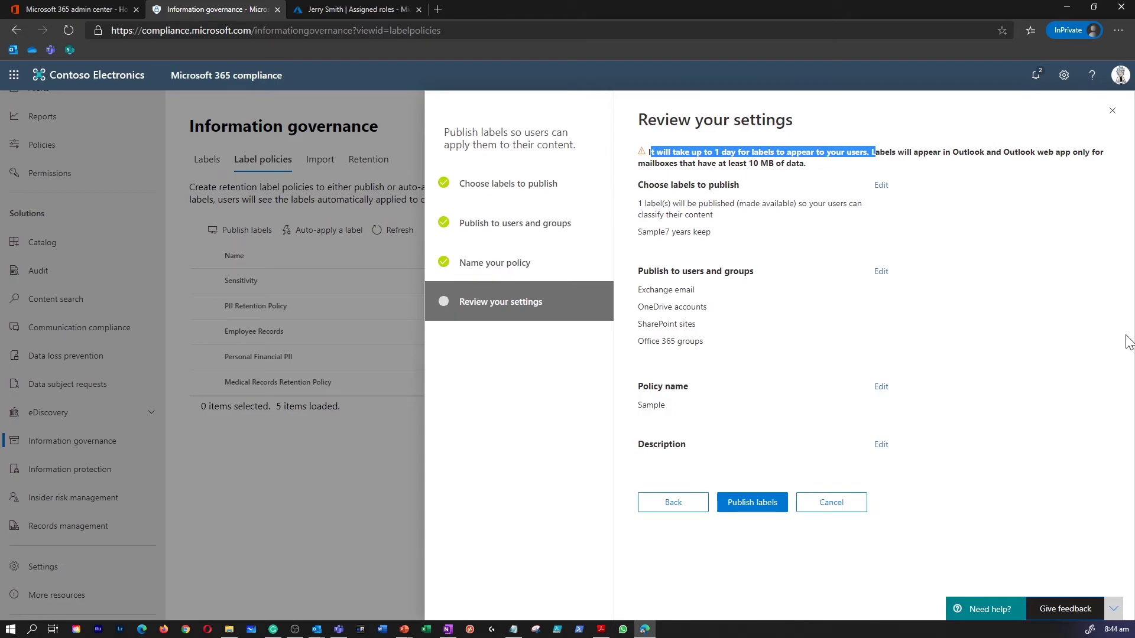
left_click(1111, 111)
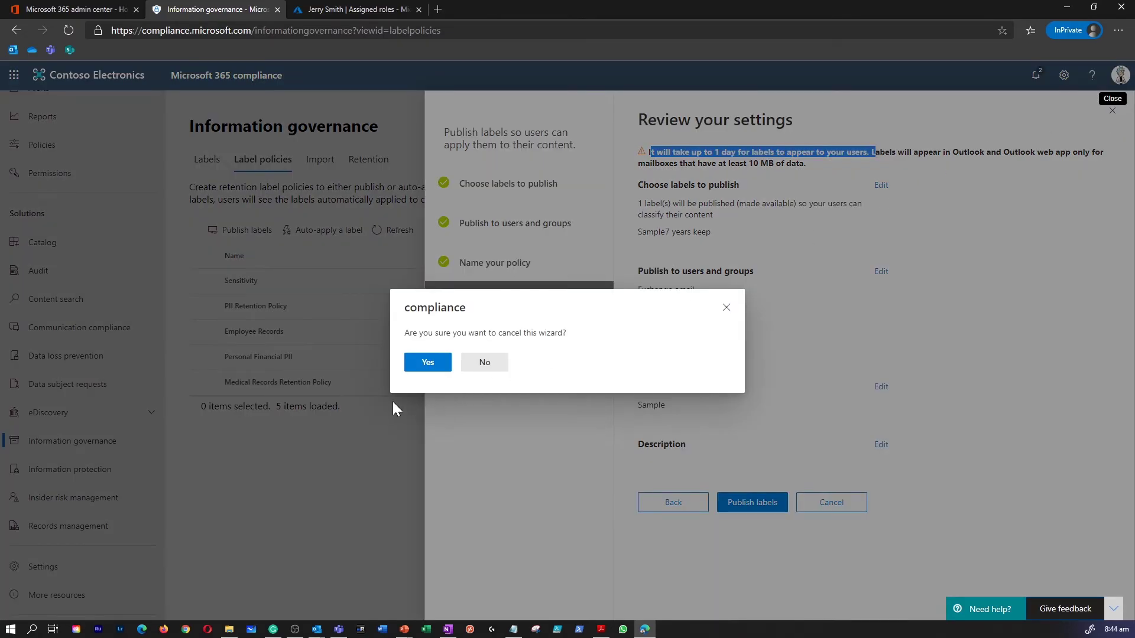
left_click(426, 364)
From Records management's Label policies, start a new policy publishing the Sample label
left_click(60, 535)
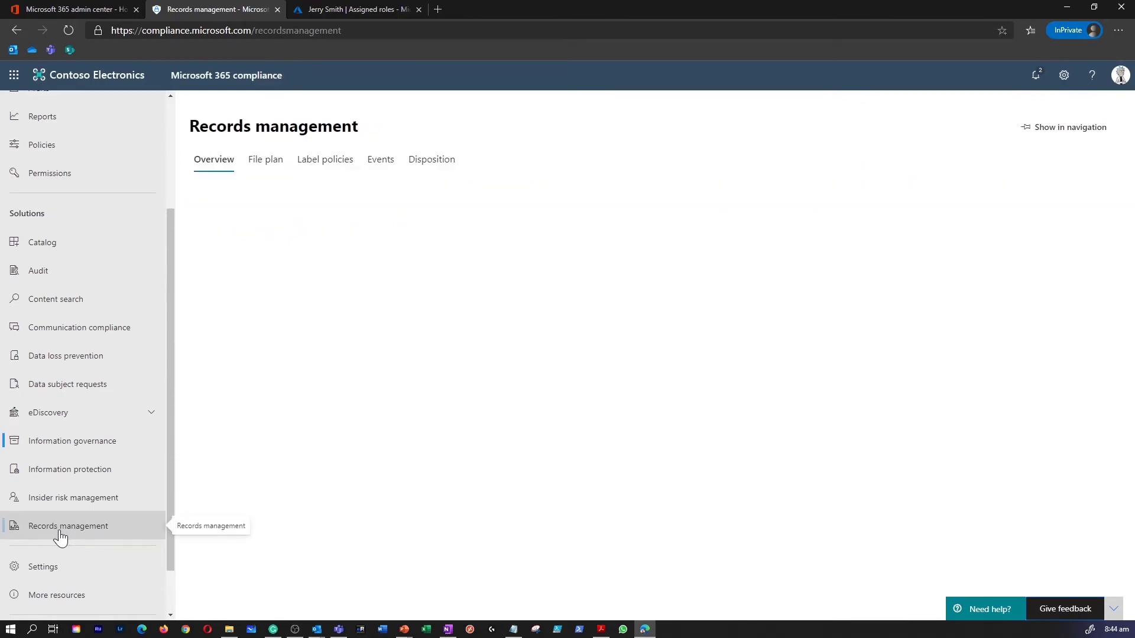
left_click(312, 163)
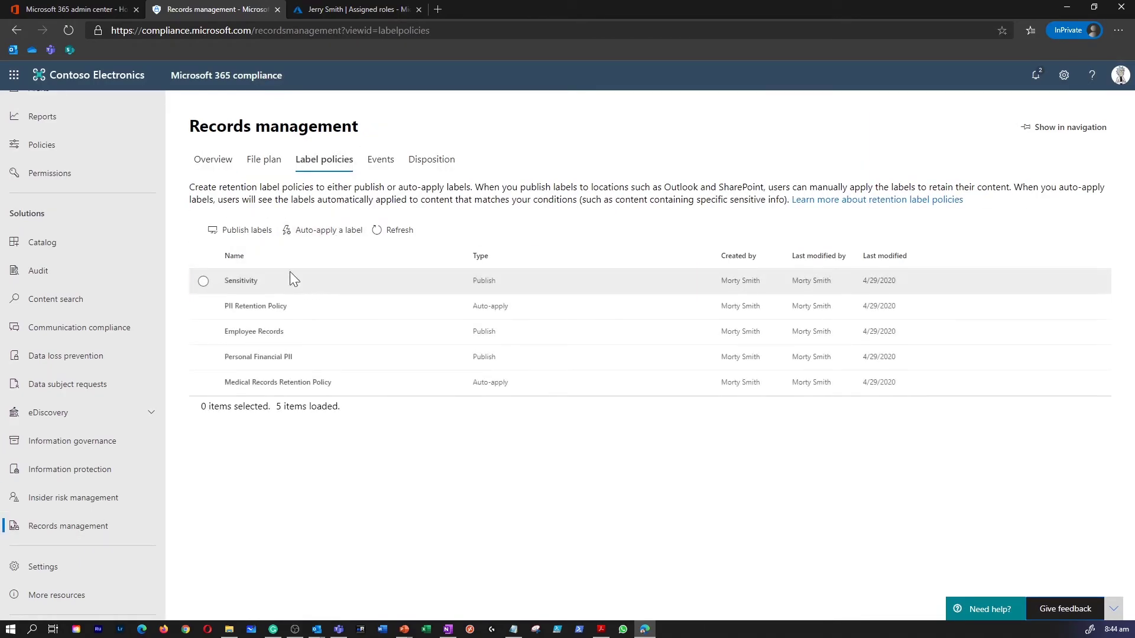
left_click(245, 233)
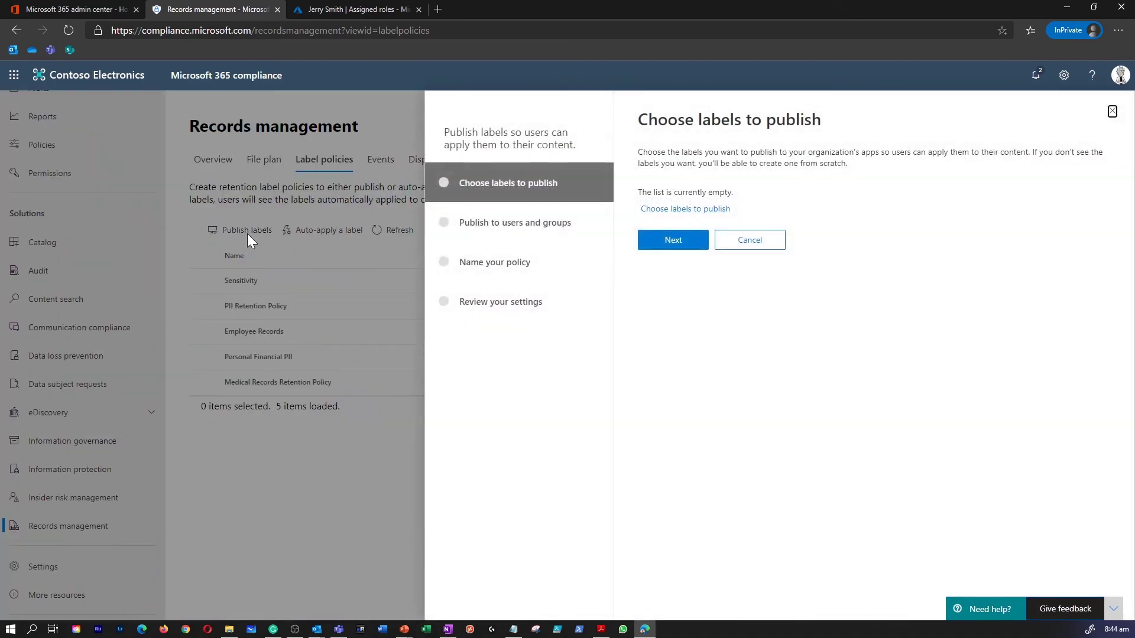
left_click(687, 211)
left_click(616, 168)
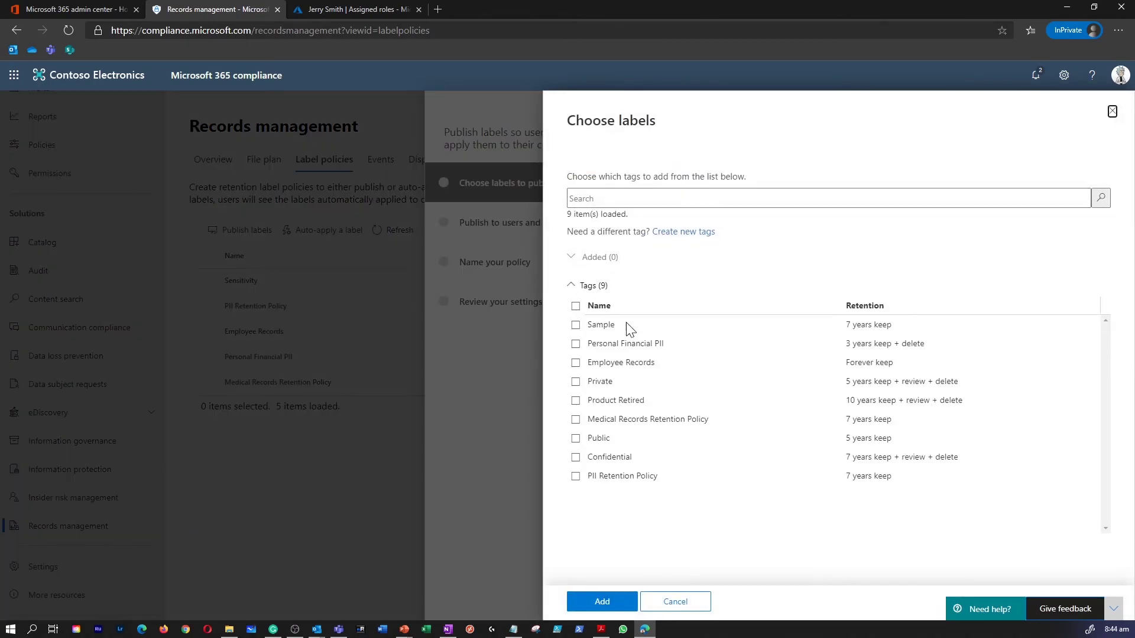
left_click(575, 324)
left_click(611, 602)
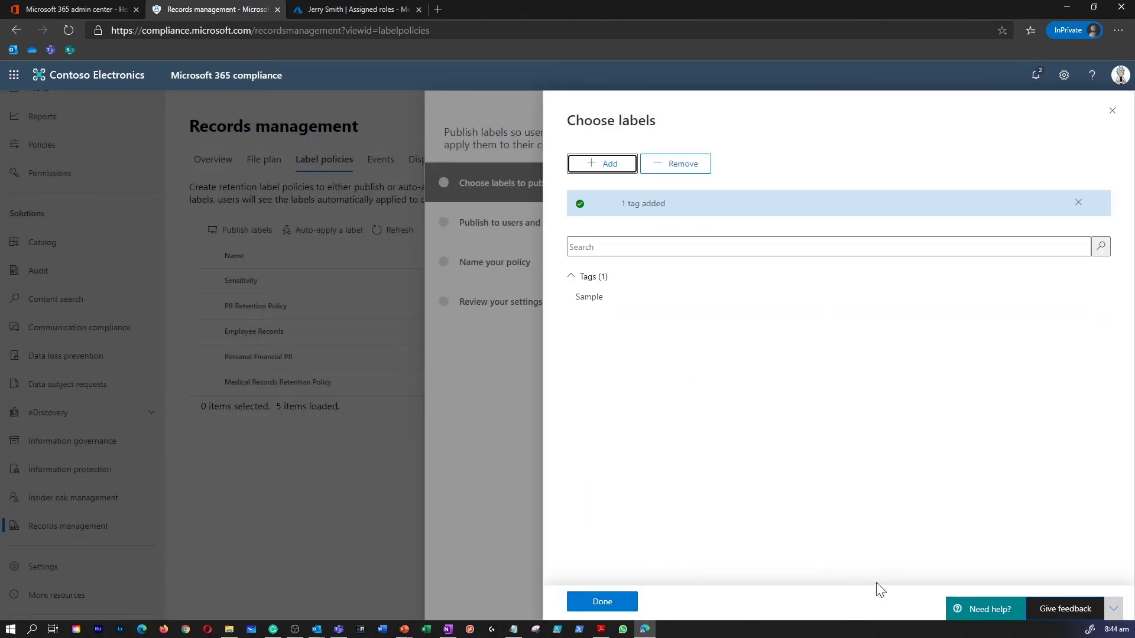
left_click(612, 602)
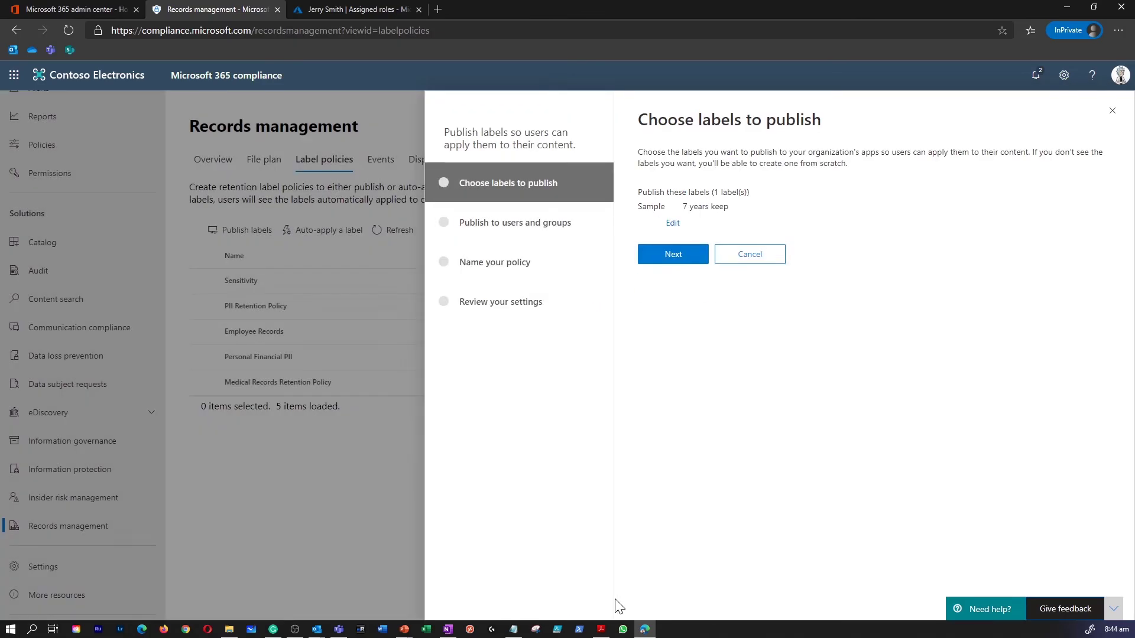
Keep All locations, name the policy 'Sa', and reach Review your settings
left_click(679, 258)
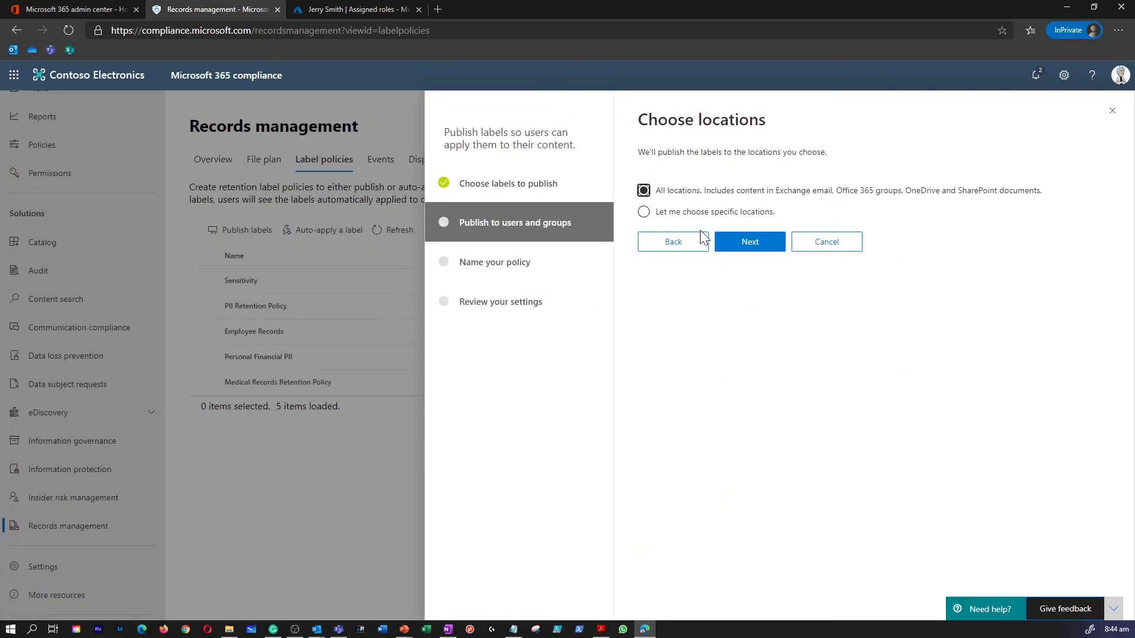
left_click(685, 214)
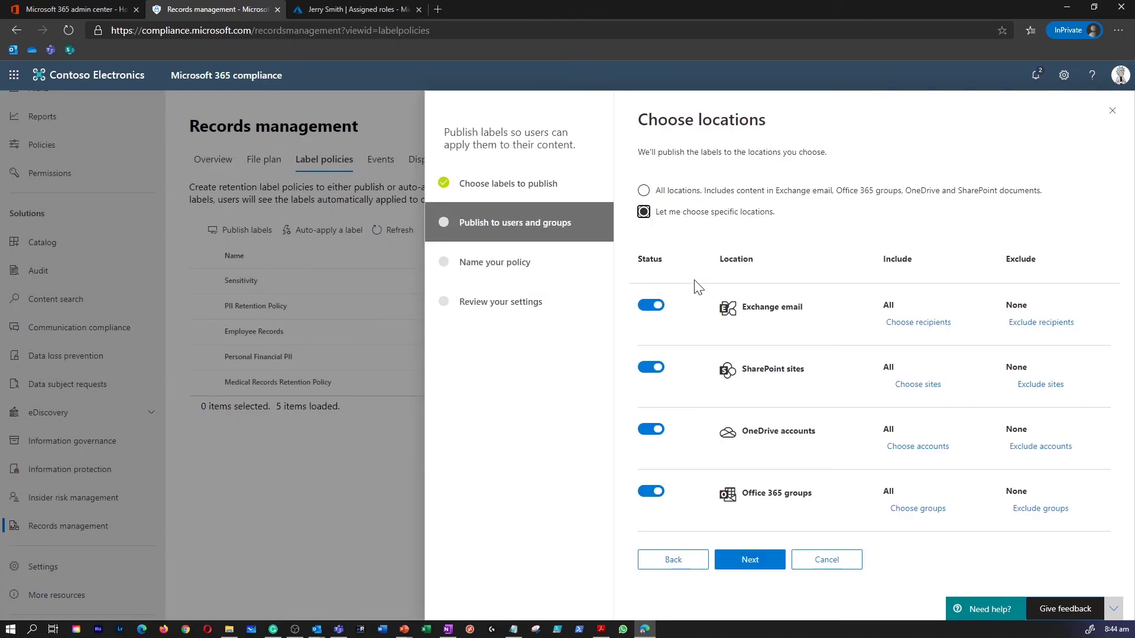
left_click(661, 190)
left_click(746, 242)
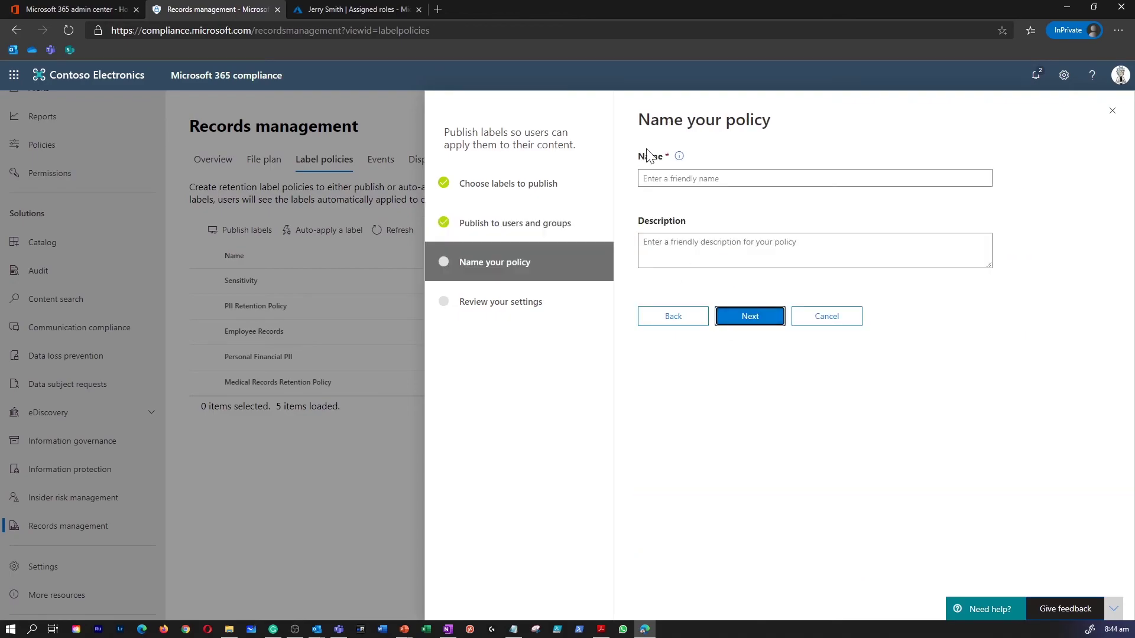
left_click(758, 178)
type("Sa")
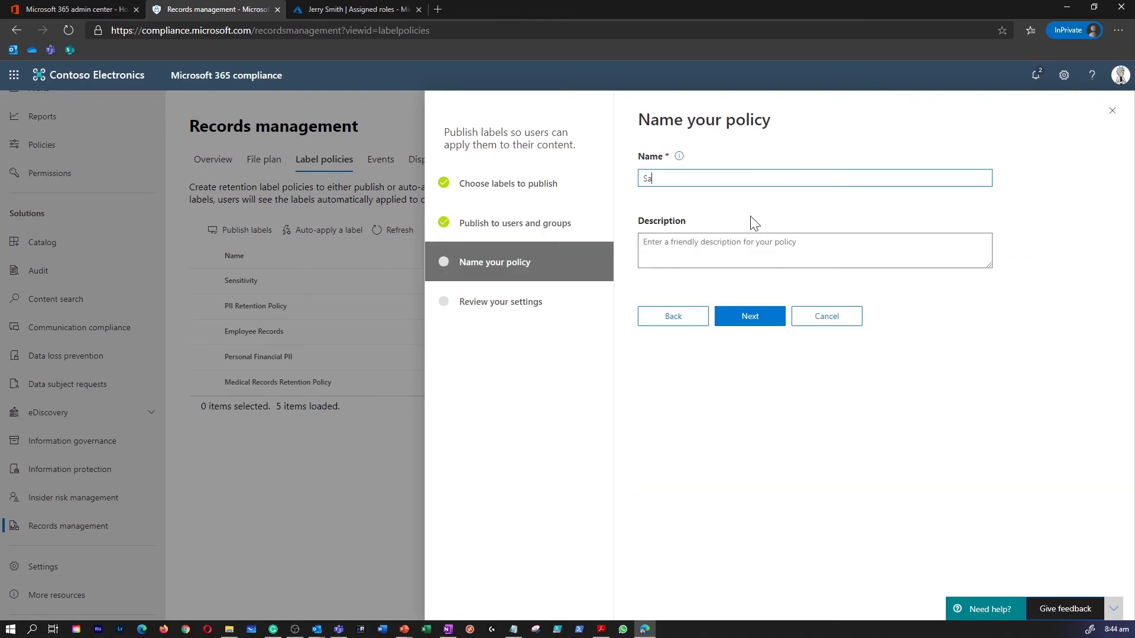
left_click(750, 316)
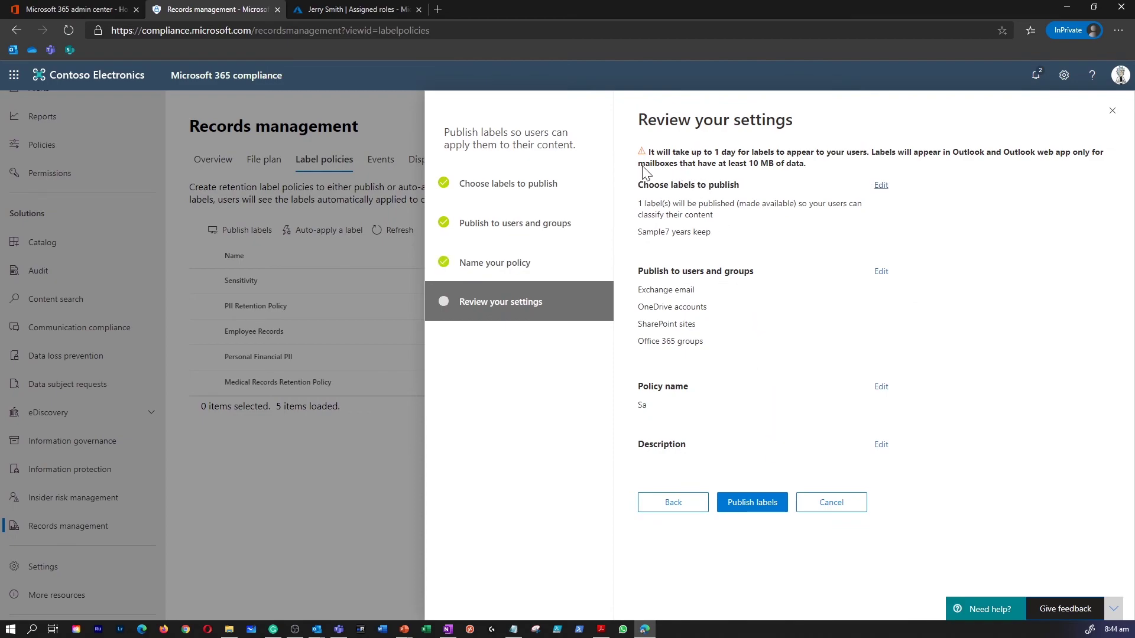